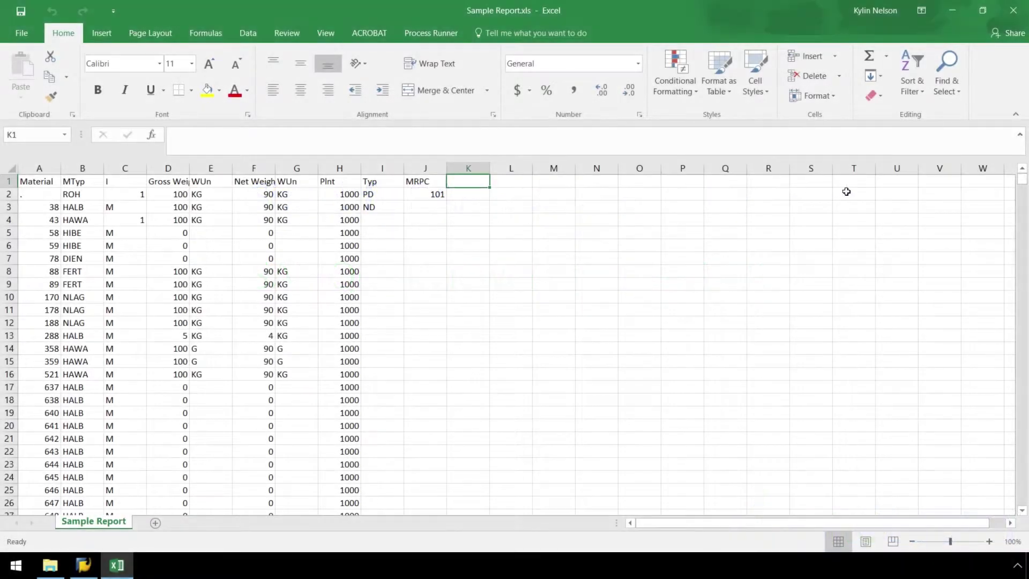
# Move File Explorer up to the Windows (C:) drive, then minimize it to show the desktop.
pyautogui.moveTo(1022, 182)
pyautogui.mouseDown()
pyautogui.moveTo(1025, 257)
pyautogui.moveTo(1018, 177)
pyautogui.mouseUp()
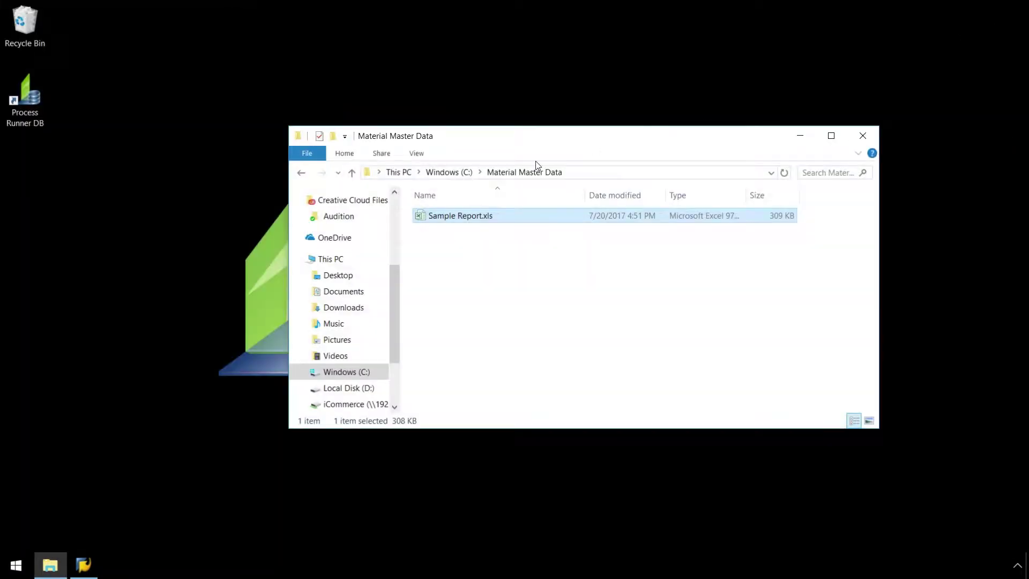
pyautogui.click(299, 174)
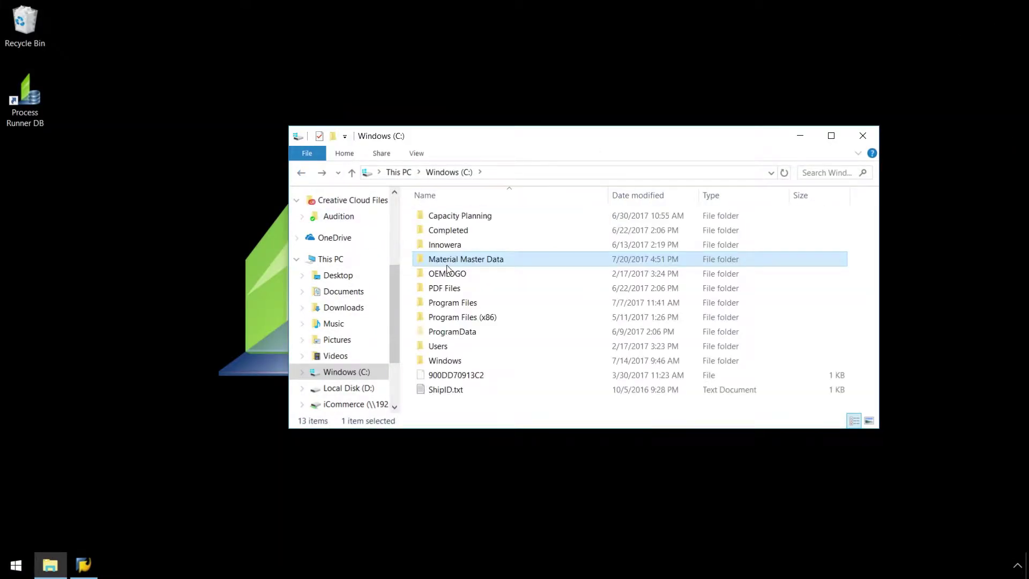
pyautogui.click(797, 141)
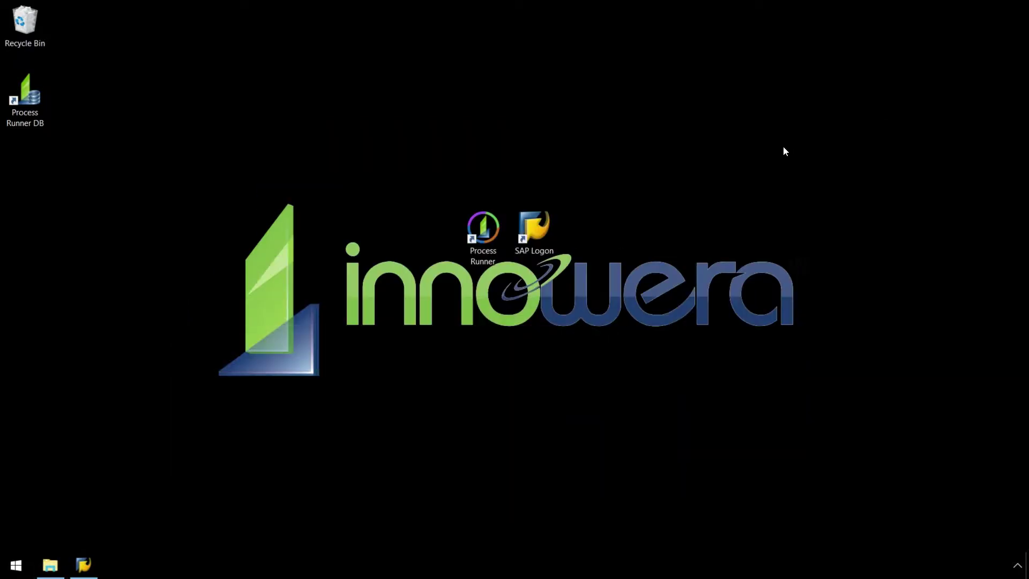
# Log on to SRT_ECC6_200 with the previously used user name and its password.
pyautogui.click(98, 561)
pyautogui.doubleClick(657, 397)
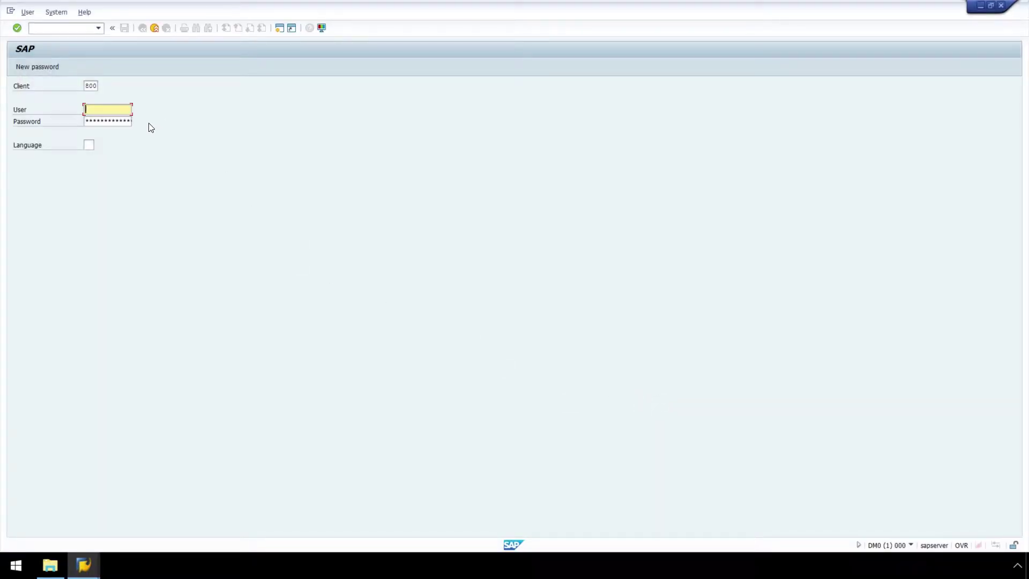
pyautogui.write('S')
pyautogui.click(124, 118)
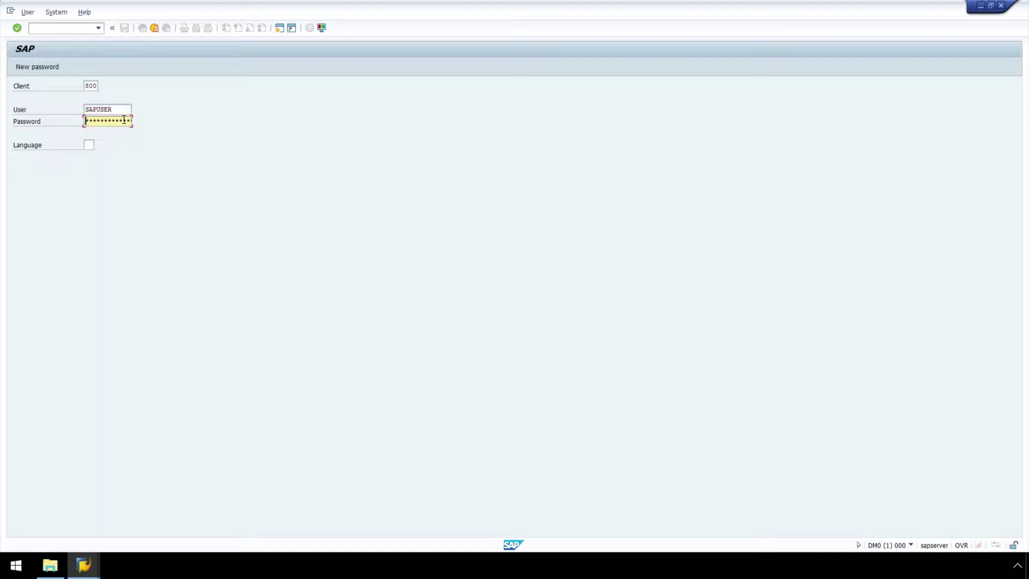
pyautogui.write('******')
pyautogui.click(18, 27)
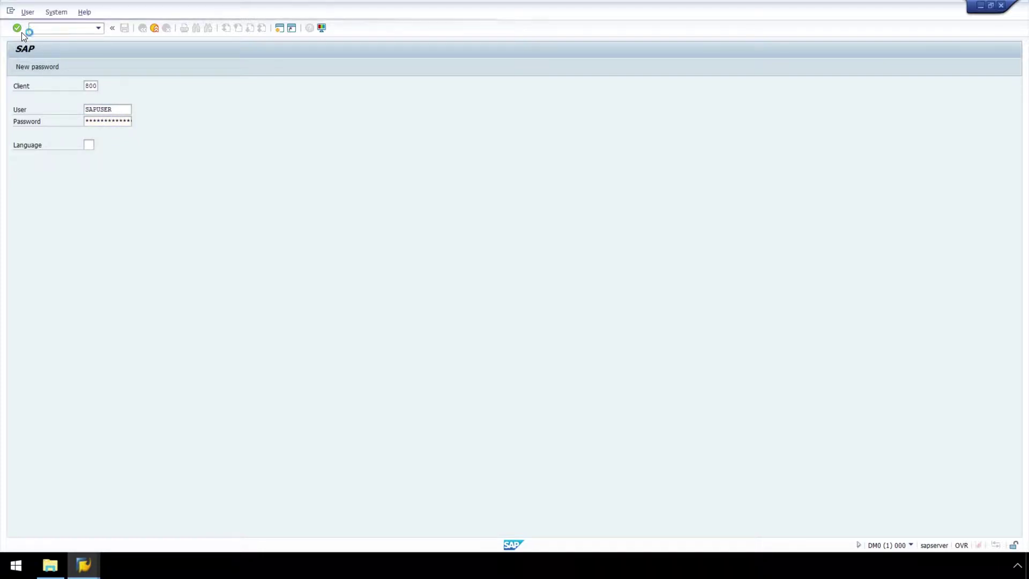
# Run SQVI and choose the MARA-MARC QuickView from the list of queries.
pyautogui.write('S')
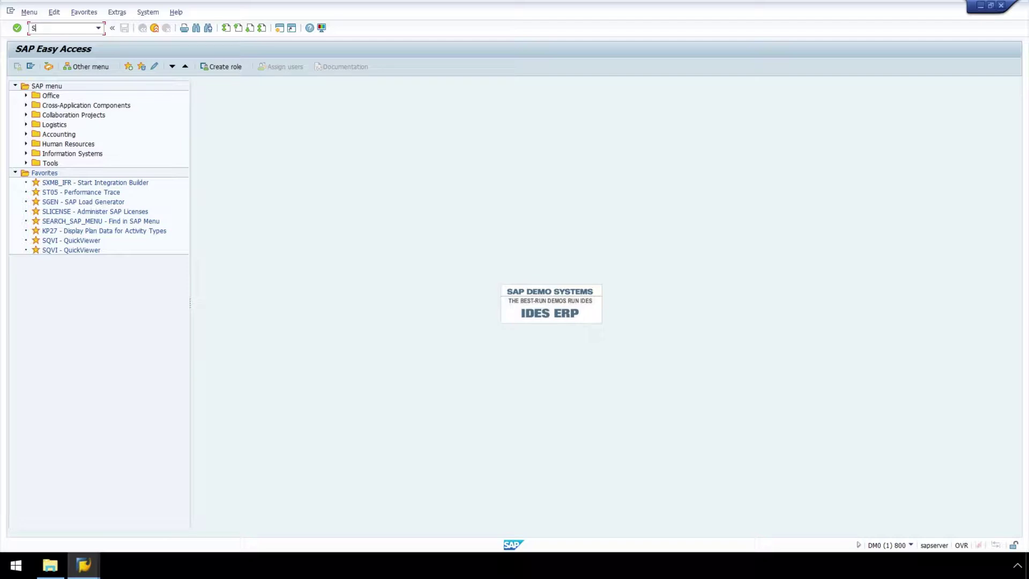
pyautogui.write('QVI')
pyautogui.click(17, 28)
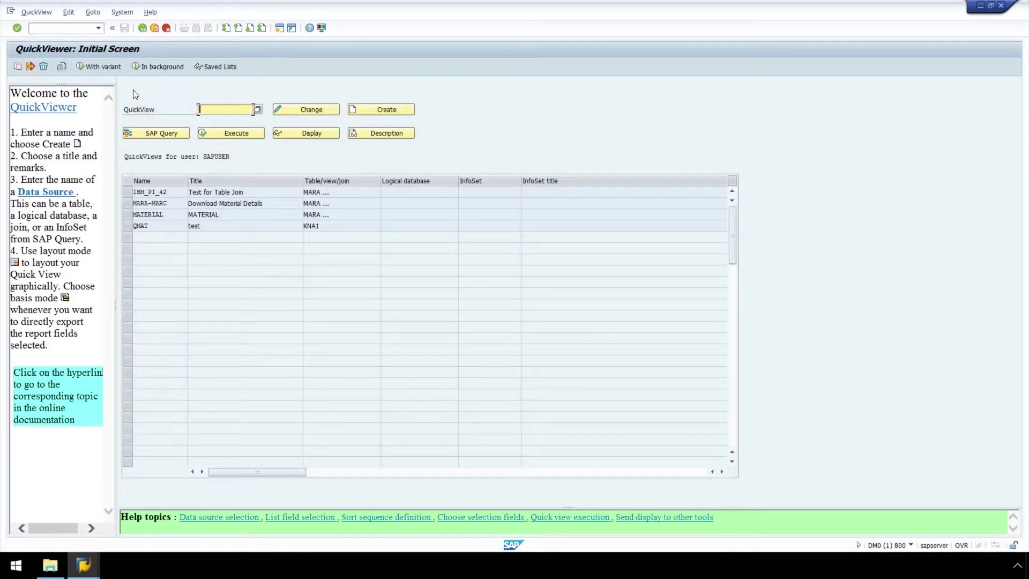
pyautogui.click(257, 110)
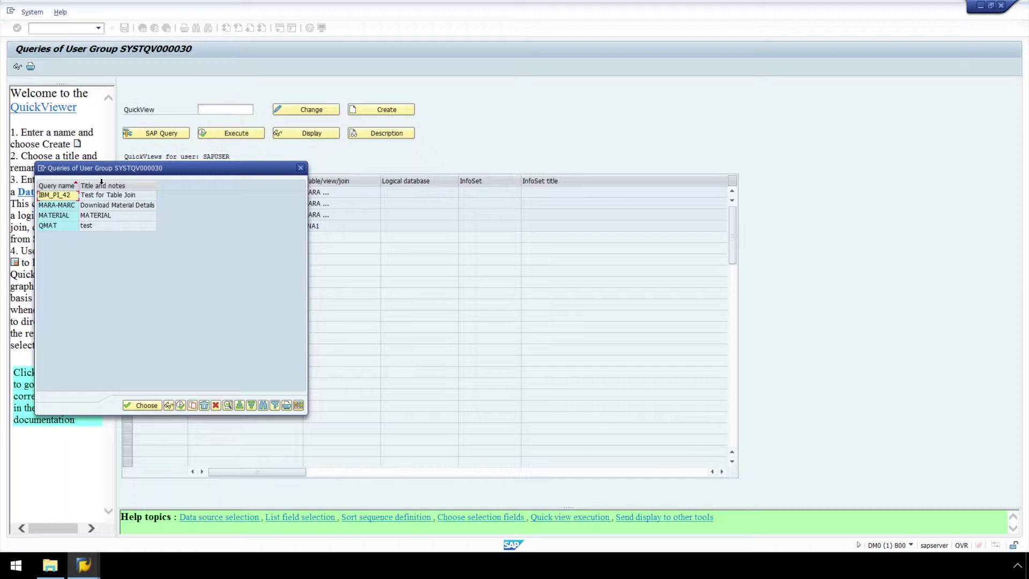
pyautogui.doubleClick(73, 203)
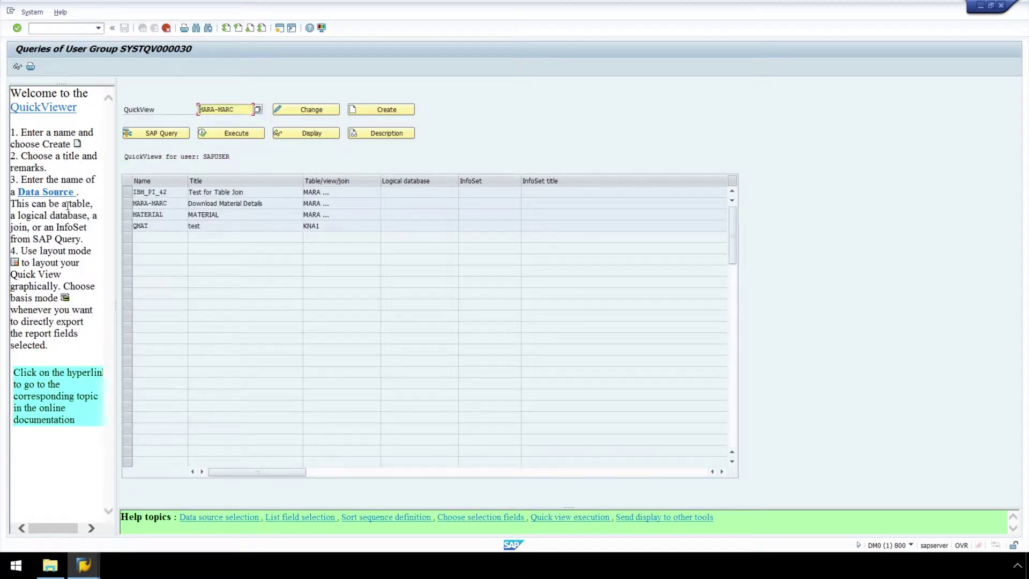
# Display and copy MARA-MARC's report name AQTGSYSTQV000030MARA-MARC=====, then go back to Easy Access.
pyautogui.click(17, 29)
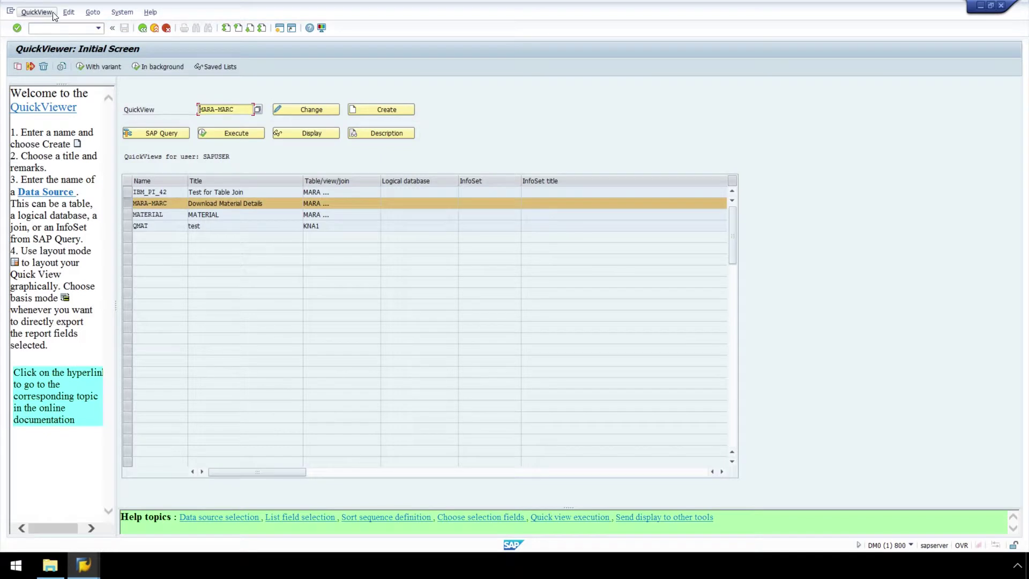
pyautogui.click(37, 13)
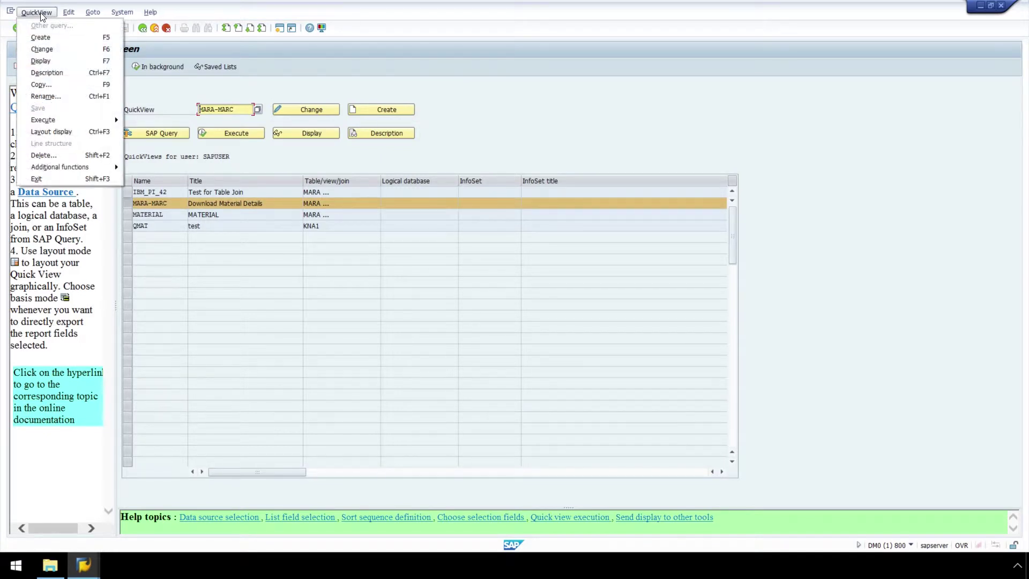
pyautogui.moveTo(63, 168)
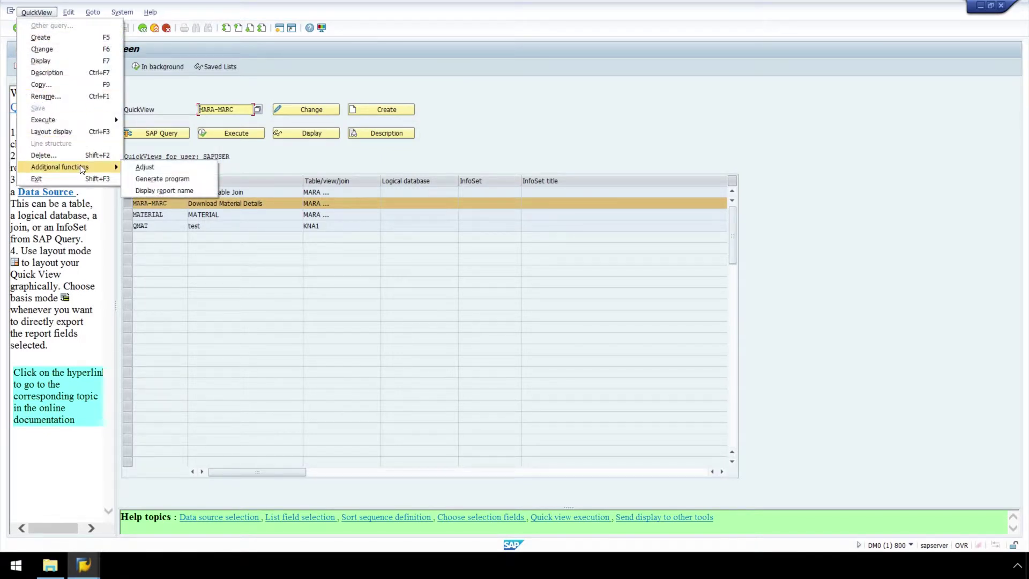
pyautogui.click(152, 190)
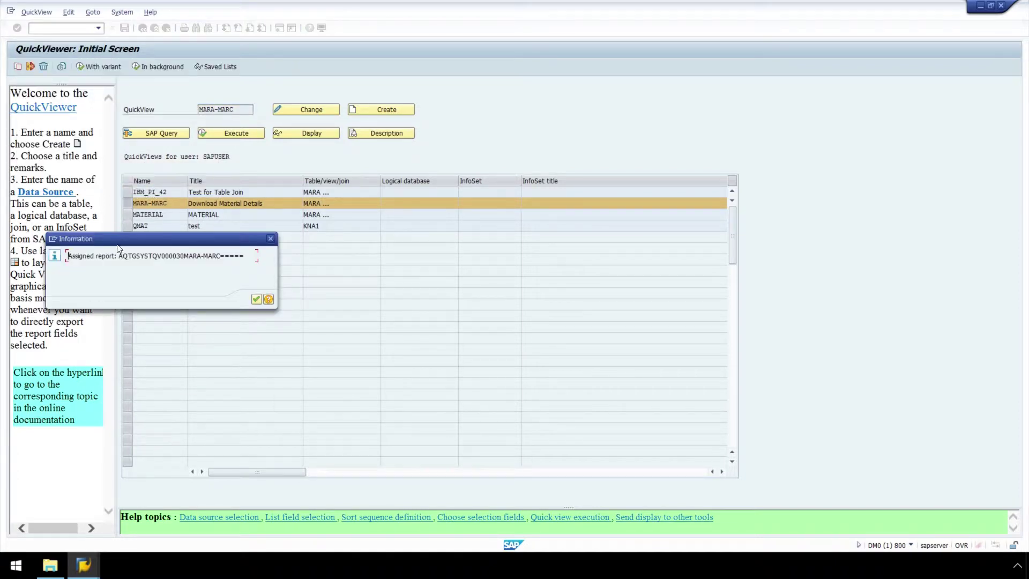
pyautogui.moveTo(118, 256); pyautogui.dragTo(251, 266)
pyautogui.hotkey('ctrl', 'c')
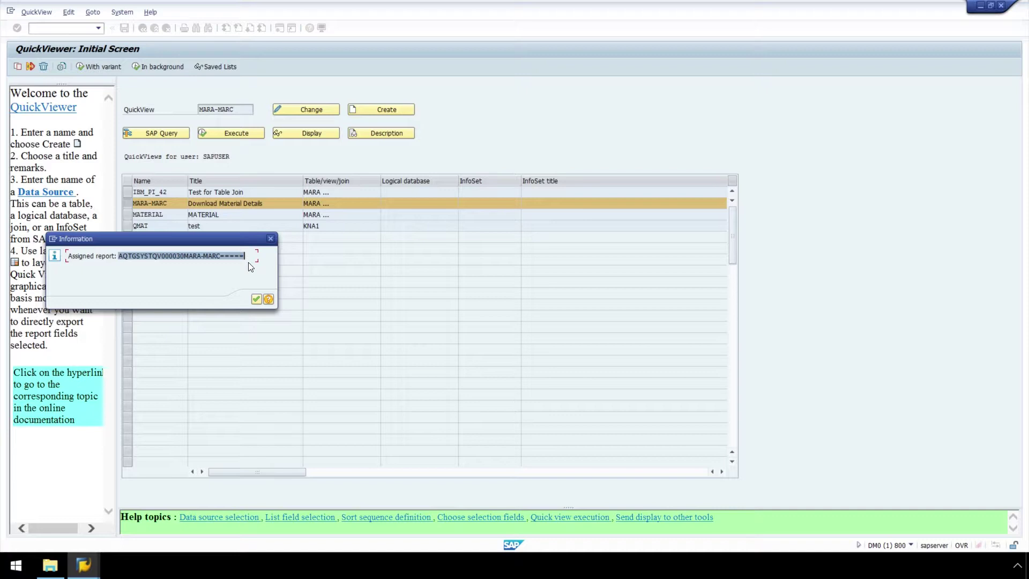
pyautogui.click(250, 266)
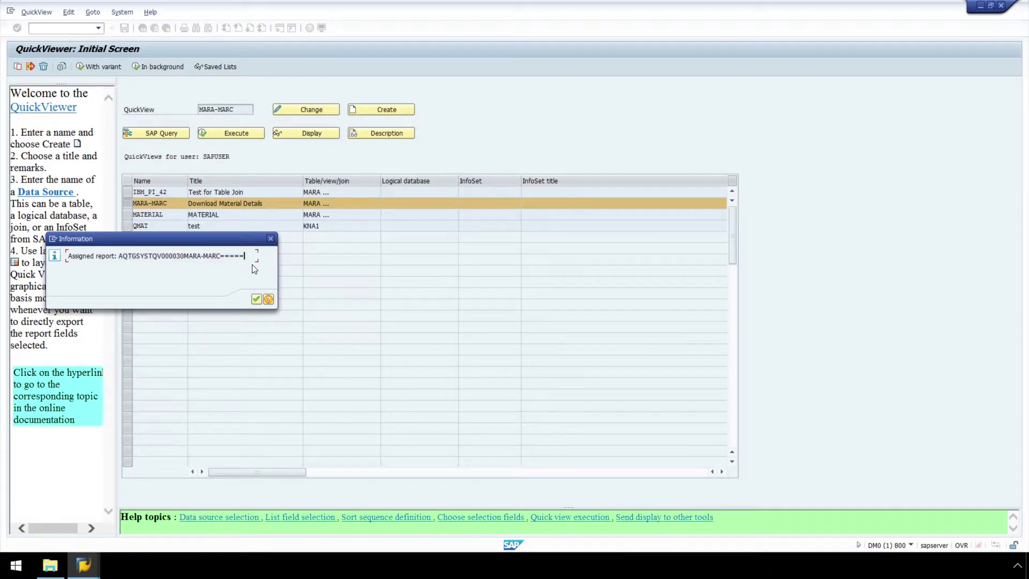
pyautogui.click(257, 299)
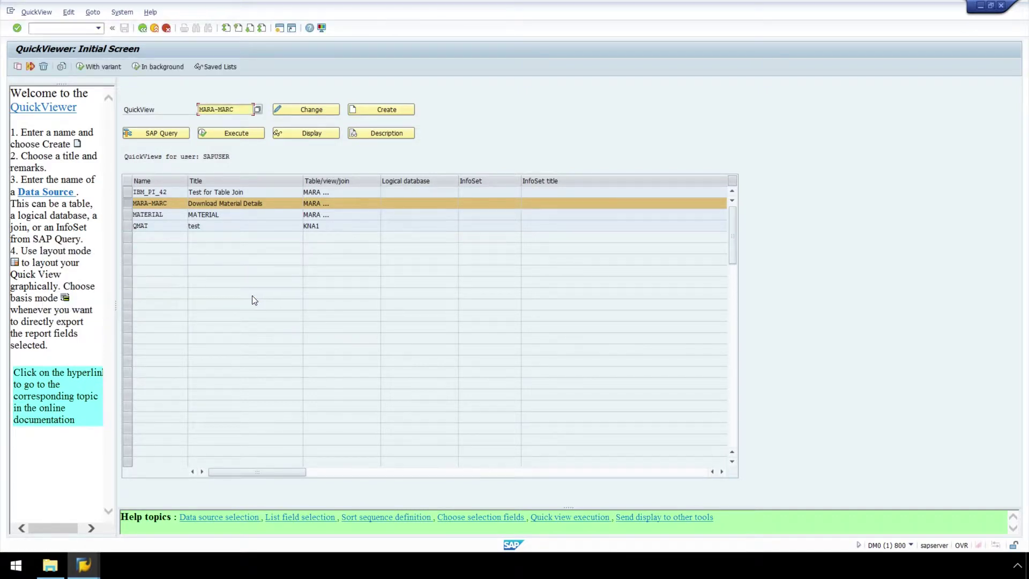
pyautogui.click(143, 32)
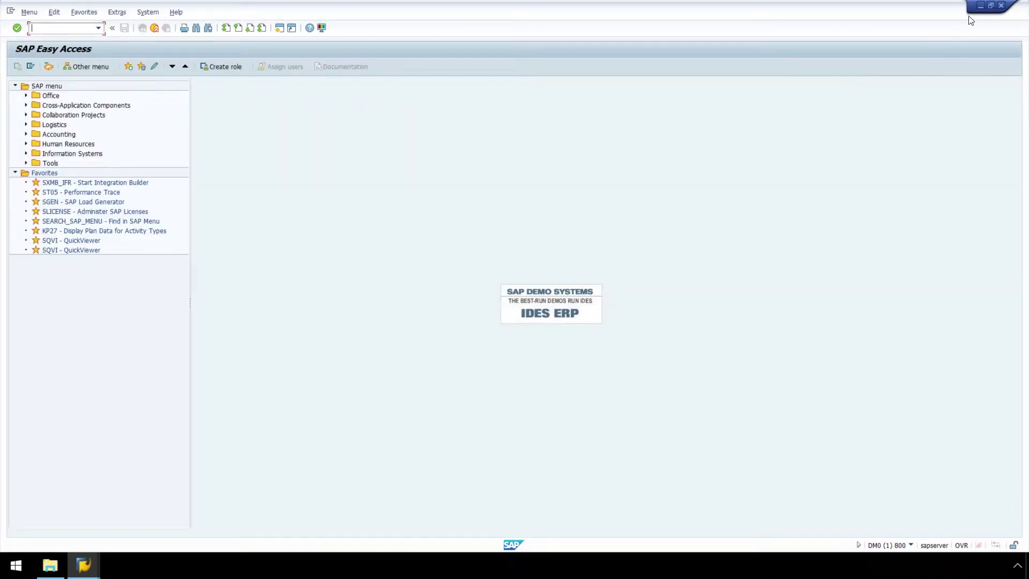
# Minimize the SAP windows, launch Process Runner, and start a New Transaction process.
pyautogui.click(979, 5)
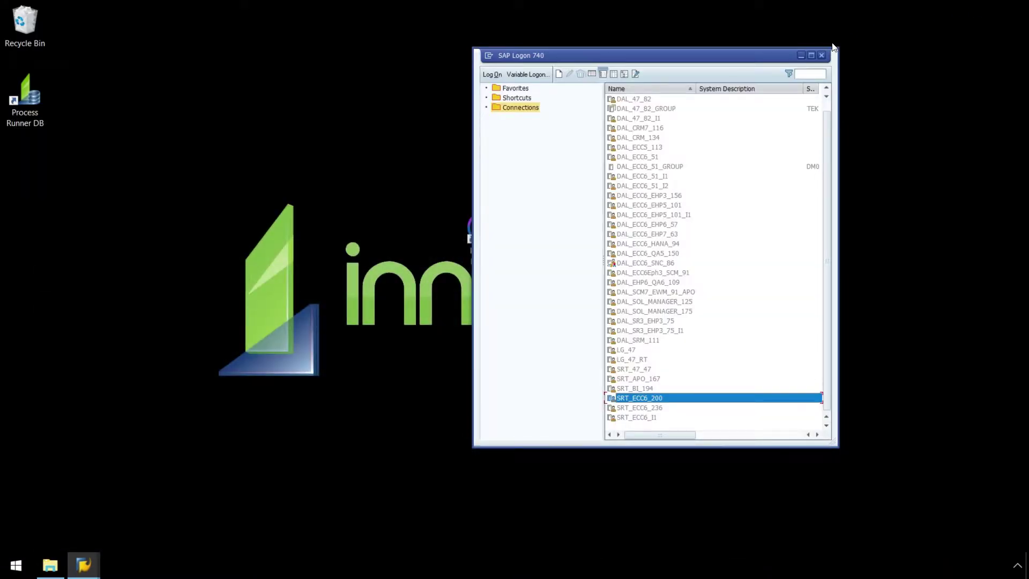
pyautogui.click(801, 54)
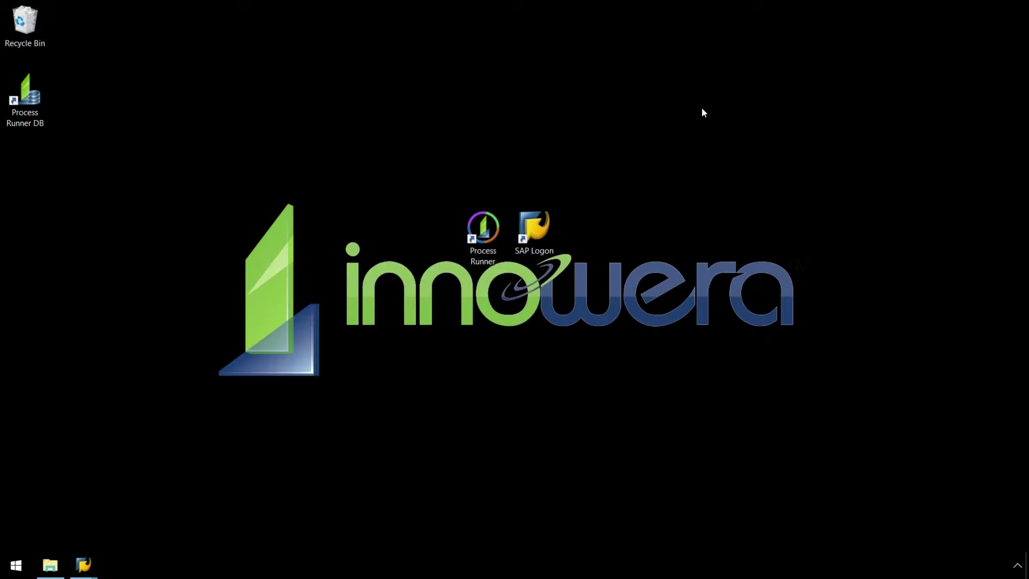
pyautogui.doubleClick(489, 225)
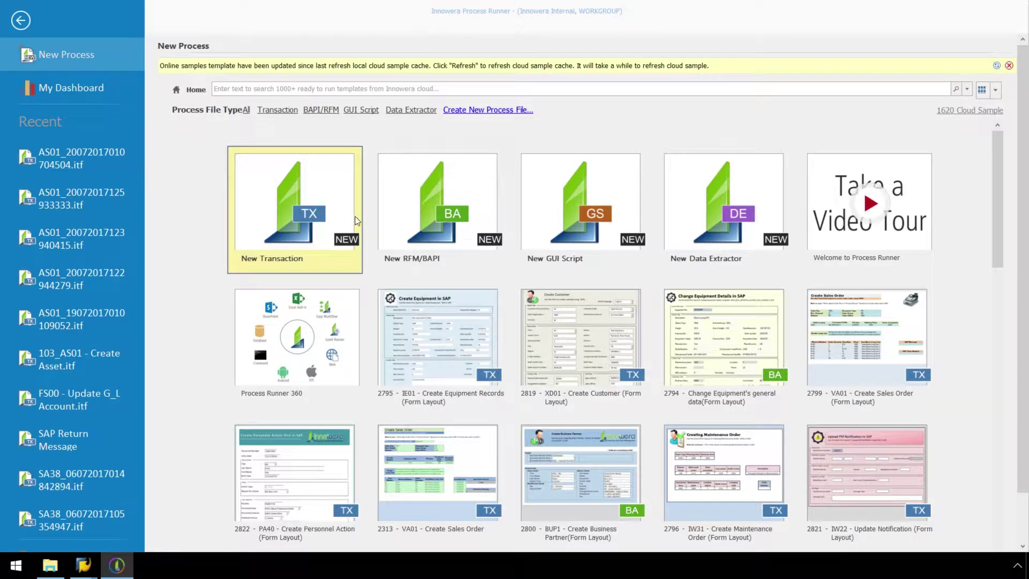
pyautogui.click(335, 217)
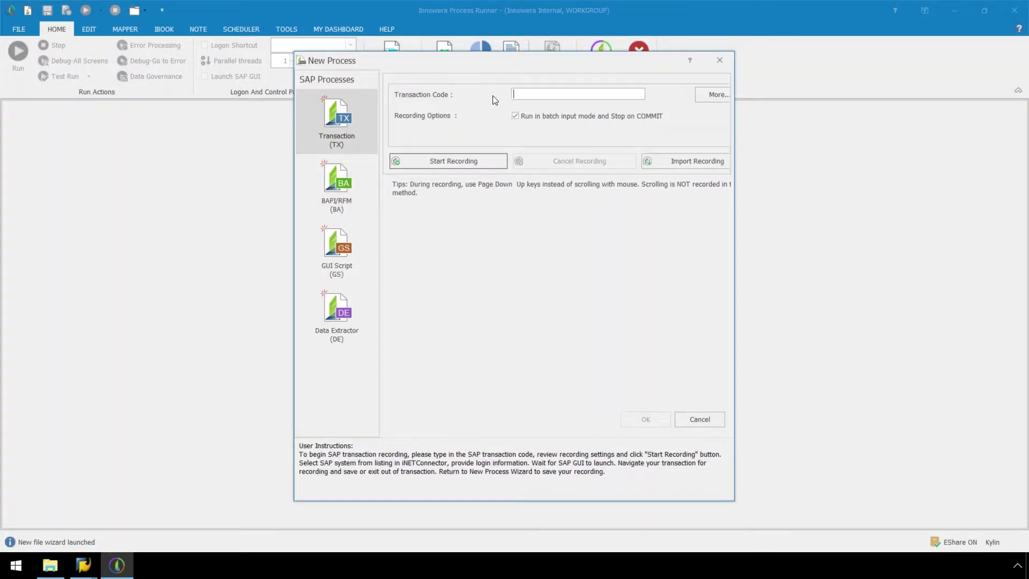
# Record transaction SA38 on SRT_ECC6_200, logging on with the account password.
pyautogui.write('SA38')
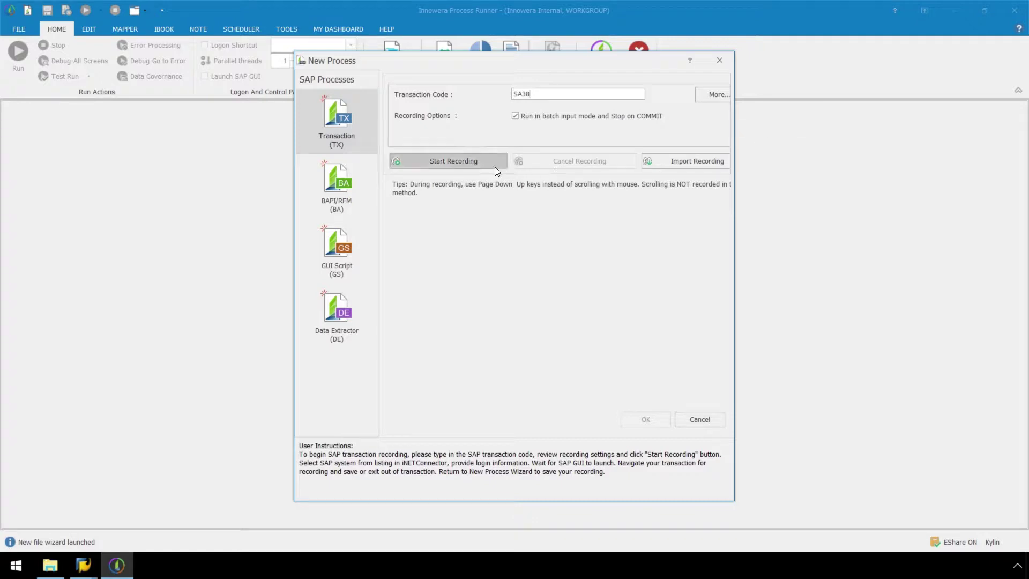
pyautogui.click(477, 161)
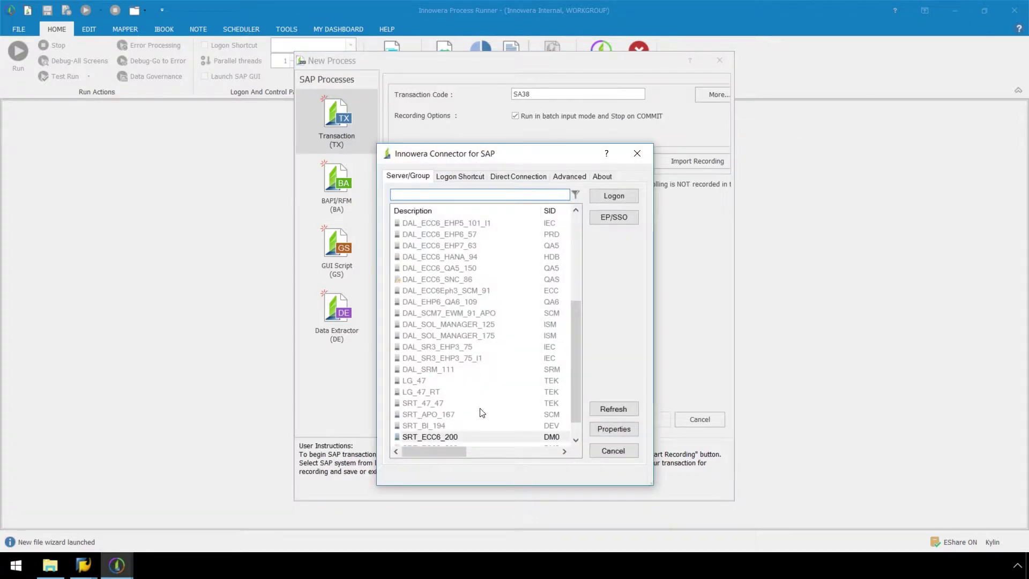
pyautogui.doubleClick(485, 437)
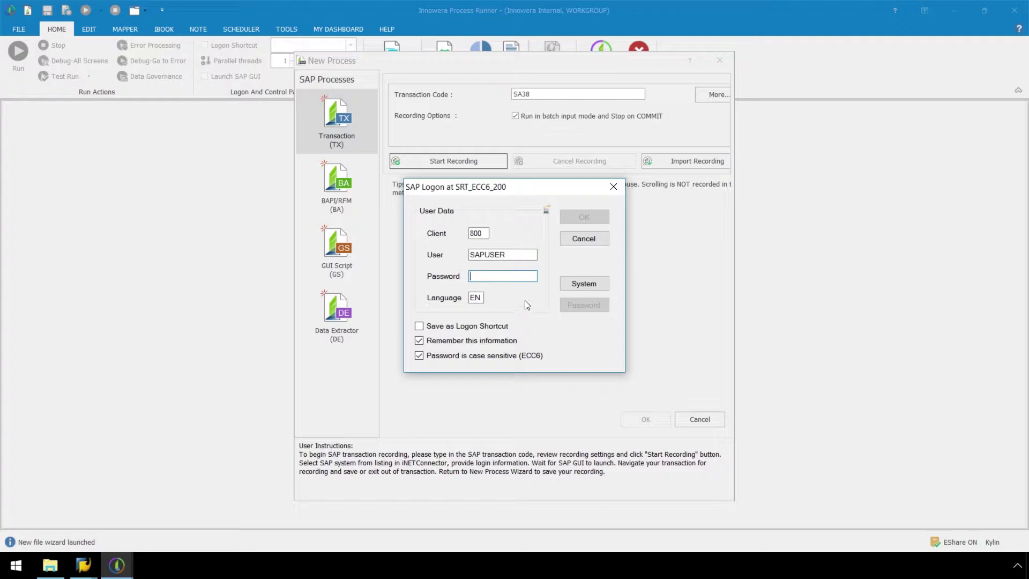
pyautogui.write('******')
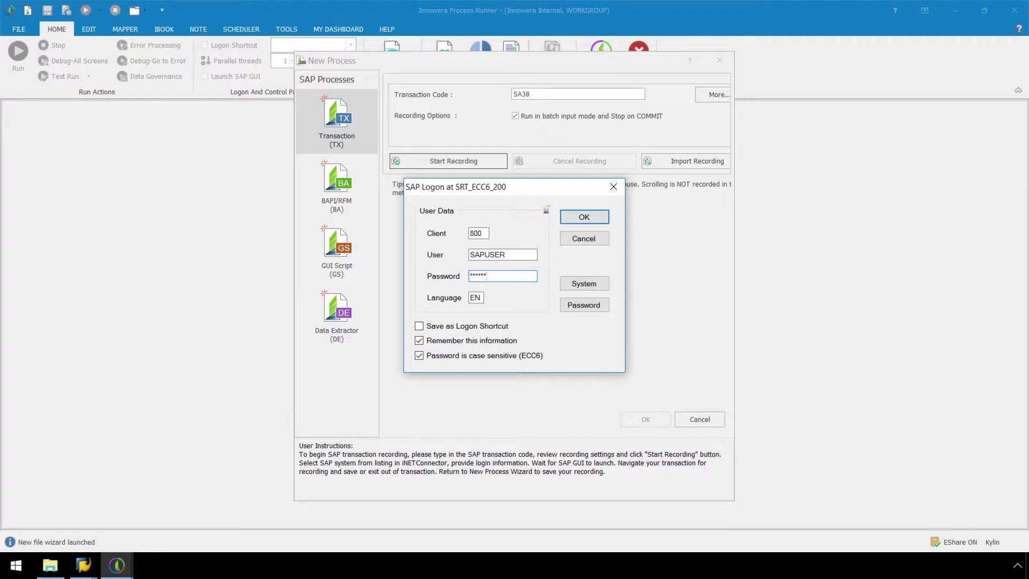
pyautogui.click(572, 220)
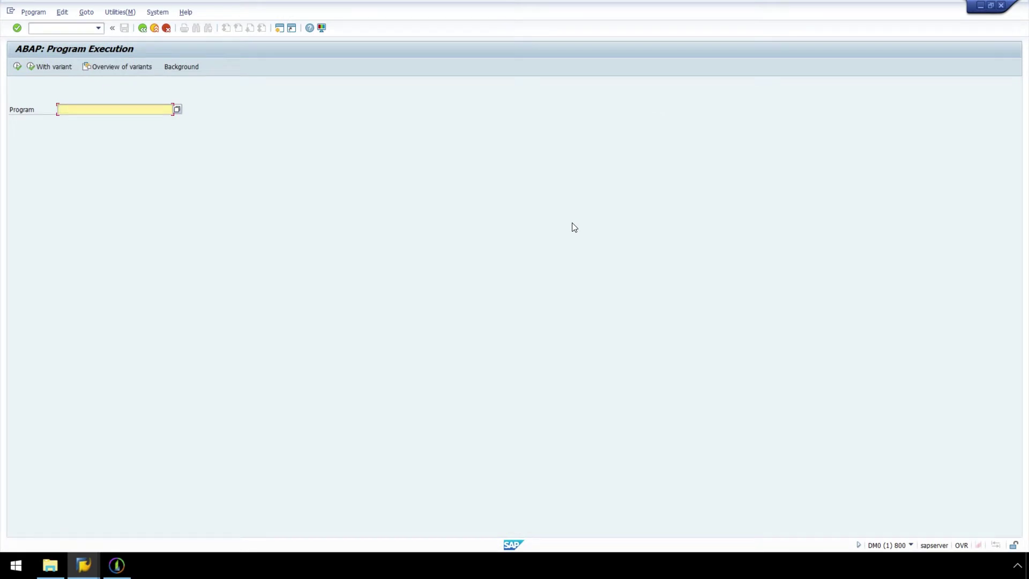
# Paste the copied MARA-MARC report name as the program and execute it.
pyautogui.click(992, 6)
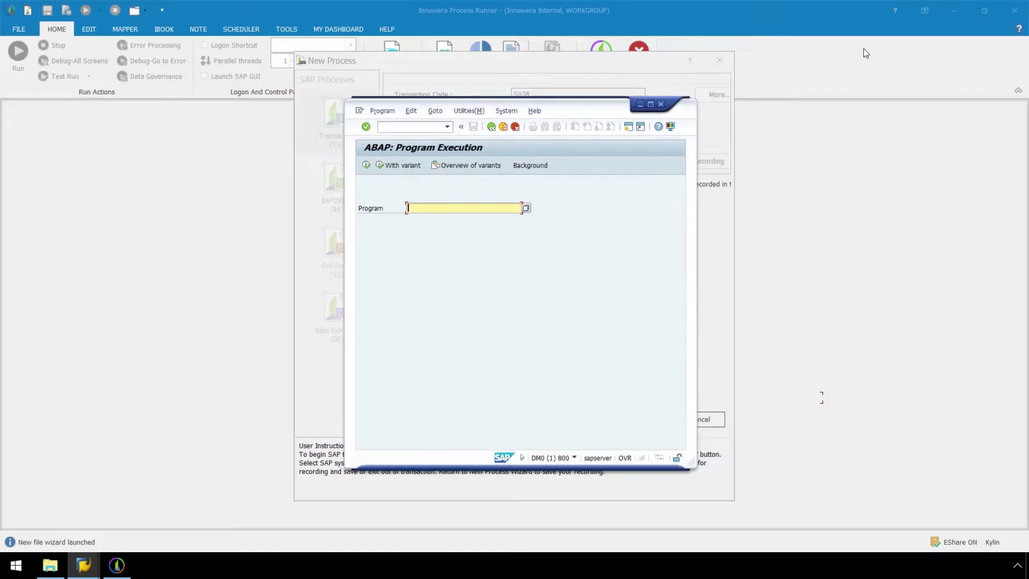
pyautogui.hotkey('ctrl', 'v')
pyautogui.click(368, 165)
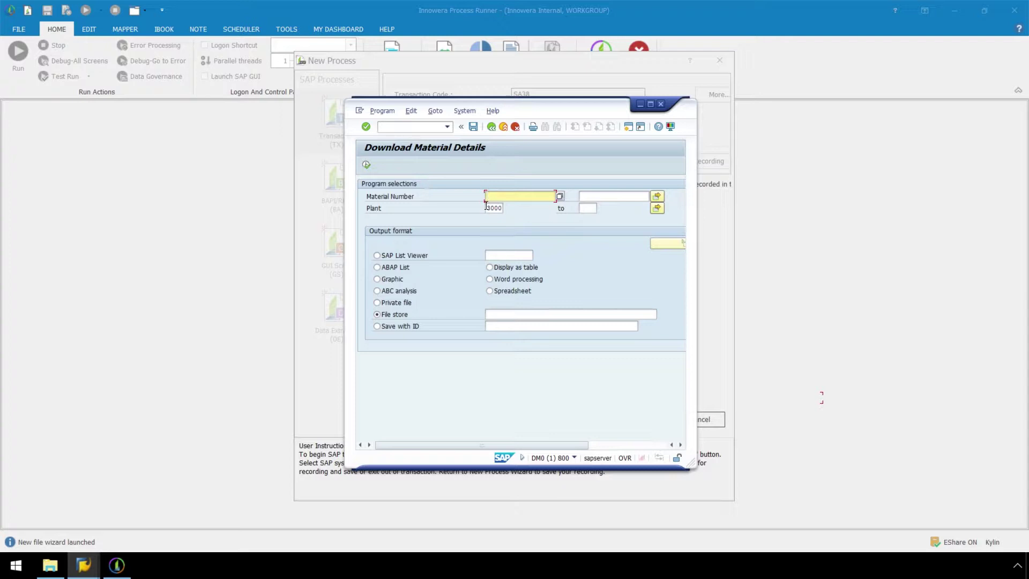
# Change Plant from 3000 to 1000 and set the file path to C:\Material Master Data\test.xls.
pyautogui.click(491, 209)
pyautogui.moveTo(486, 208); pyautogui.dragTo(505, 205)
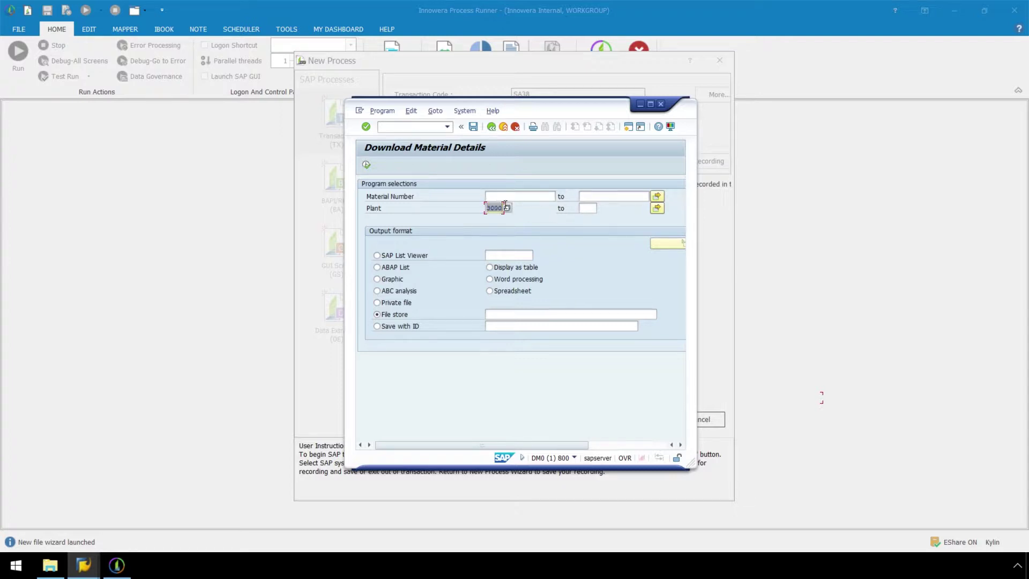
pyautogui.write('1000')
pyautogui.click(557, 314)
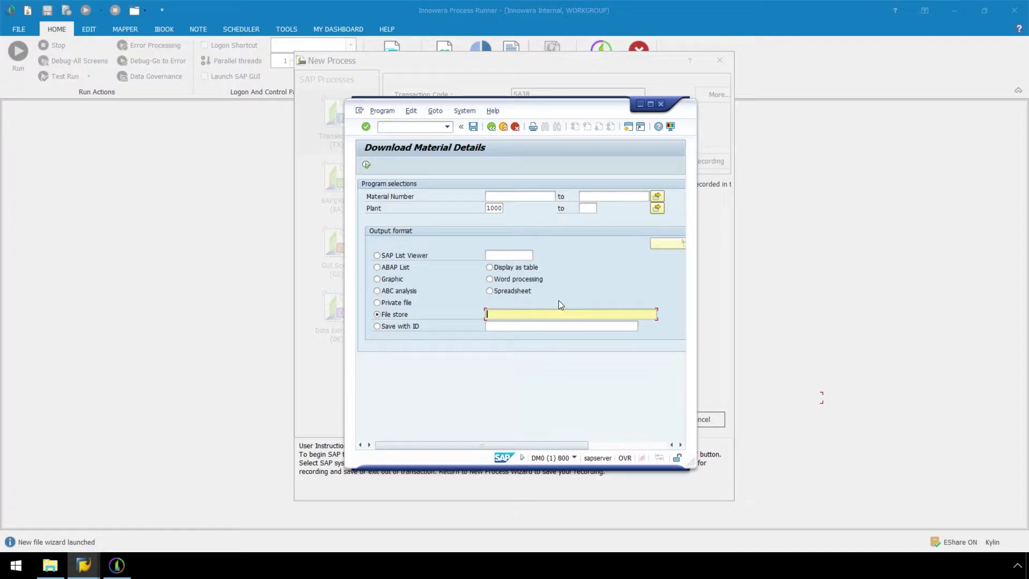
pyautogui.write('c:\\Material Master Data\te')
# Execute the report, transfer test.xls with column headers, and finish the recording.
pyautogui.click(366, 165)
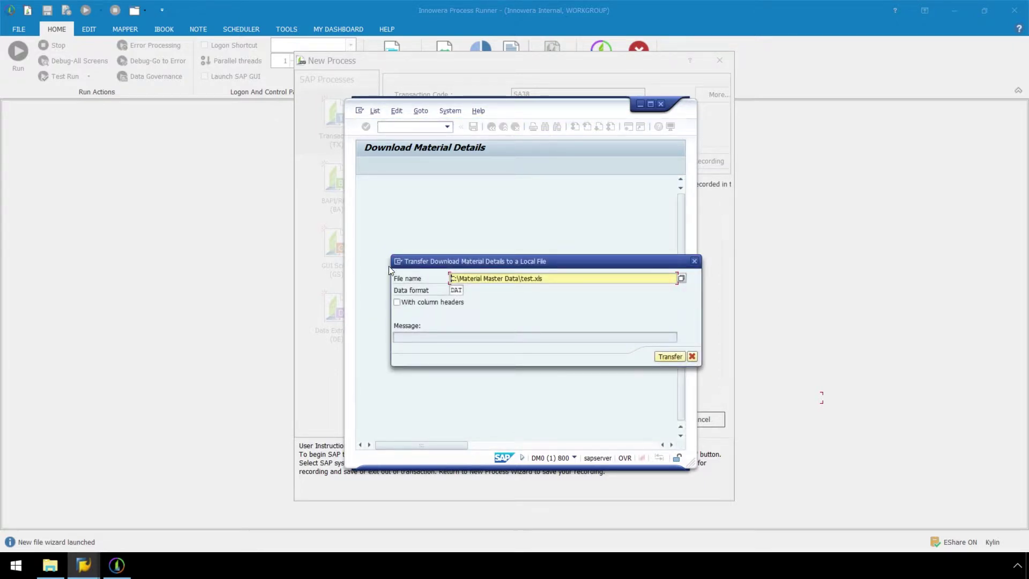
pyautogui.click(397, 302)
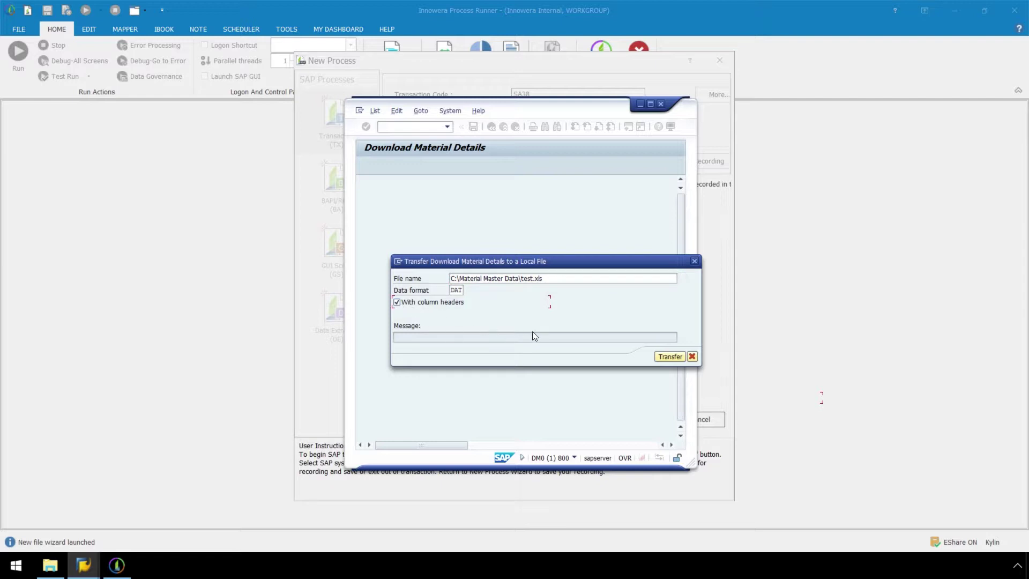
pyautogui.click(669, 357)
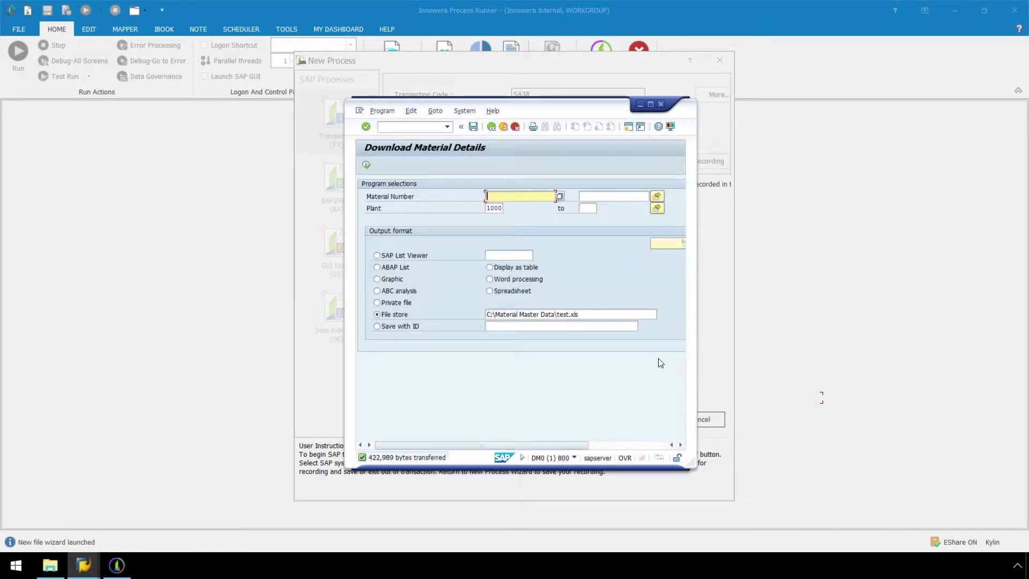
pyautogui.click(492, 127)
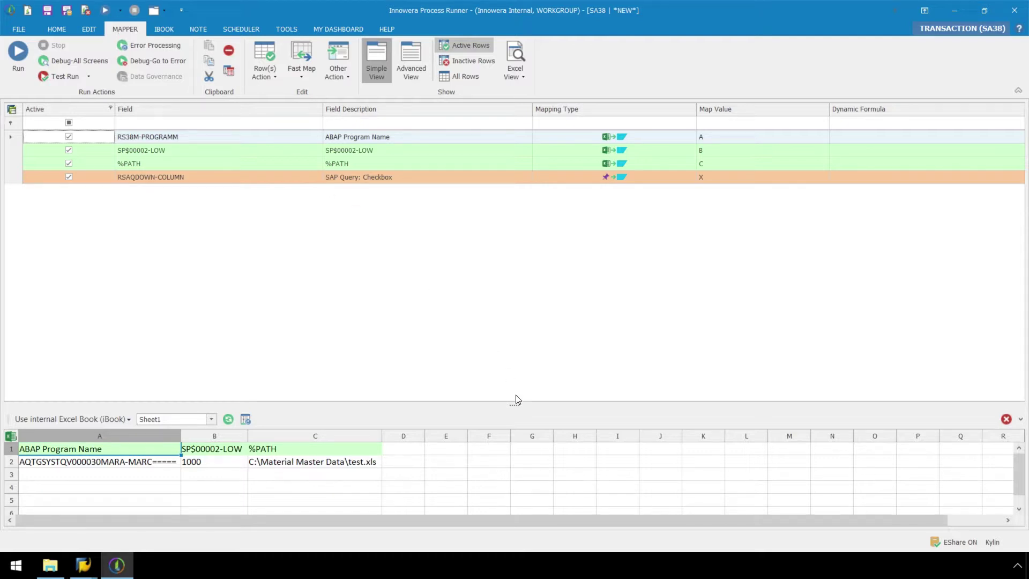
# Enlarge the data sheet and open the Mapping Type choices for the %PATH field.
pyautogui.moveTo(517, 400); pyautogui.dragTo(514, 243)
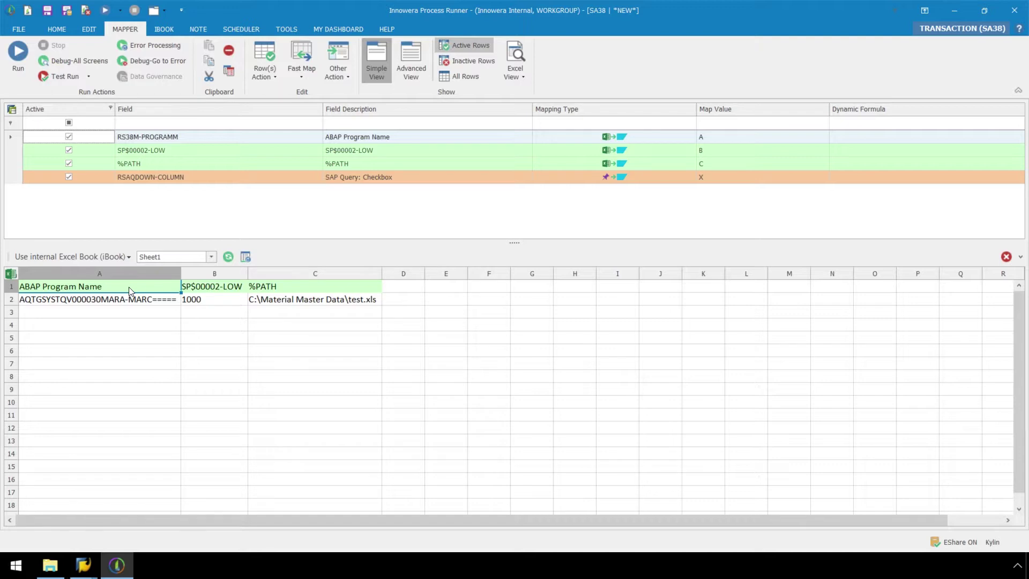
pyautogui.click(213, 291)
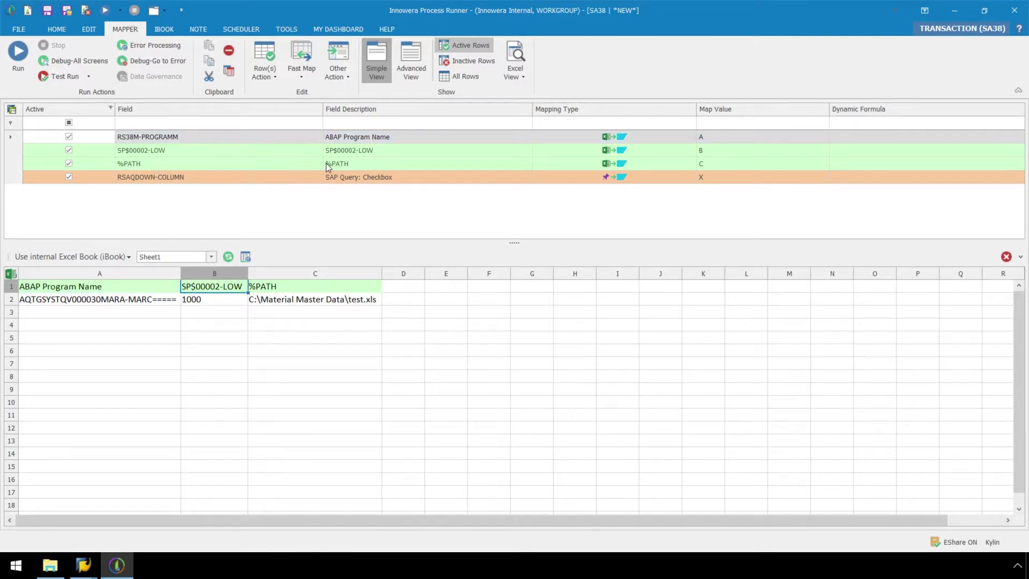
pyautogui.click(682, 165)
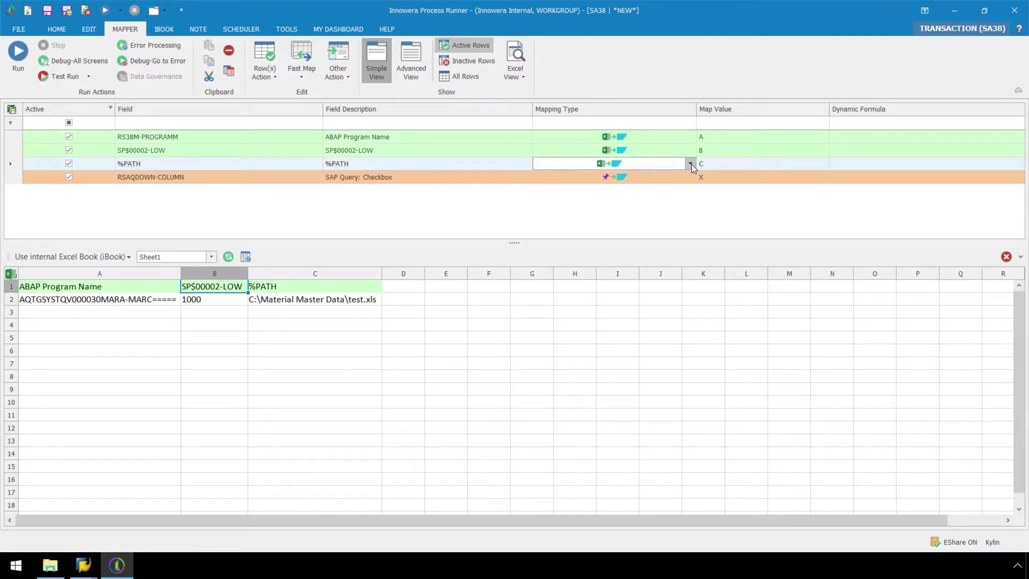
pyautogui.click(691, 163)
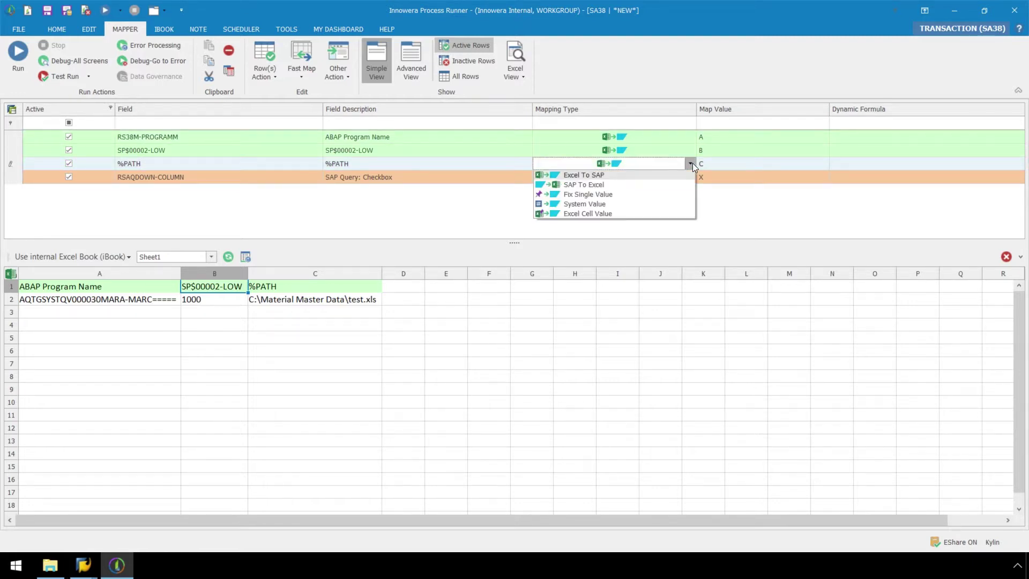
# Map %PATH to System Value C:\Material Master Data\_#YY#MM#DD#HH#MN#SS#MS.xls.
pyautogui.click(615, 206)
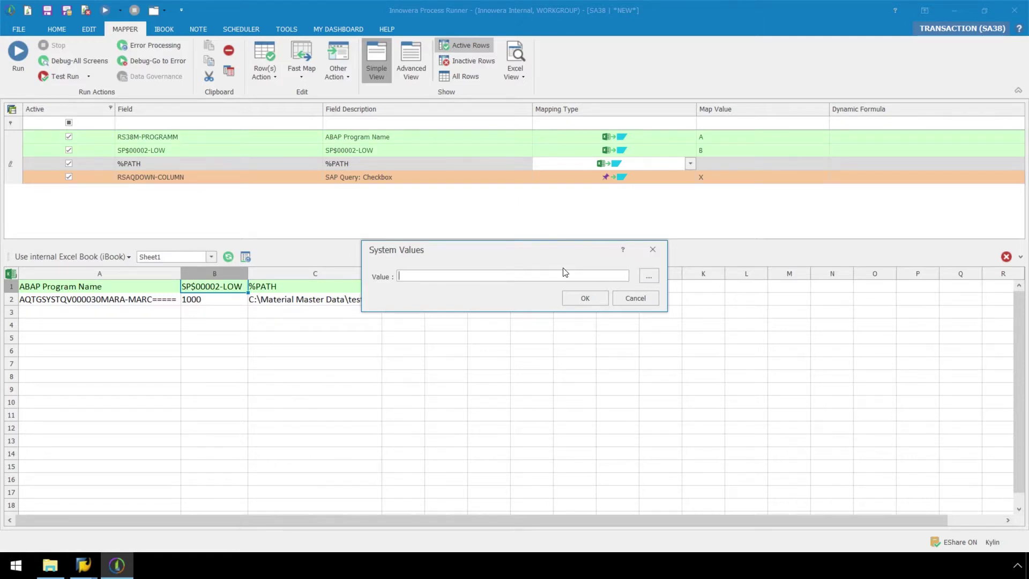
pyautogui.write('C:\\Material Master Data\\')
pyautogui.click(648, 276)
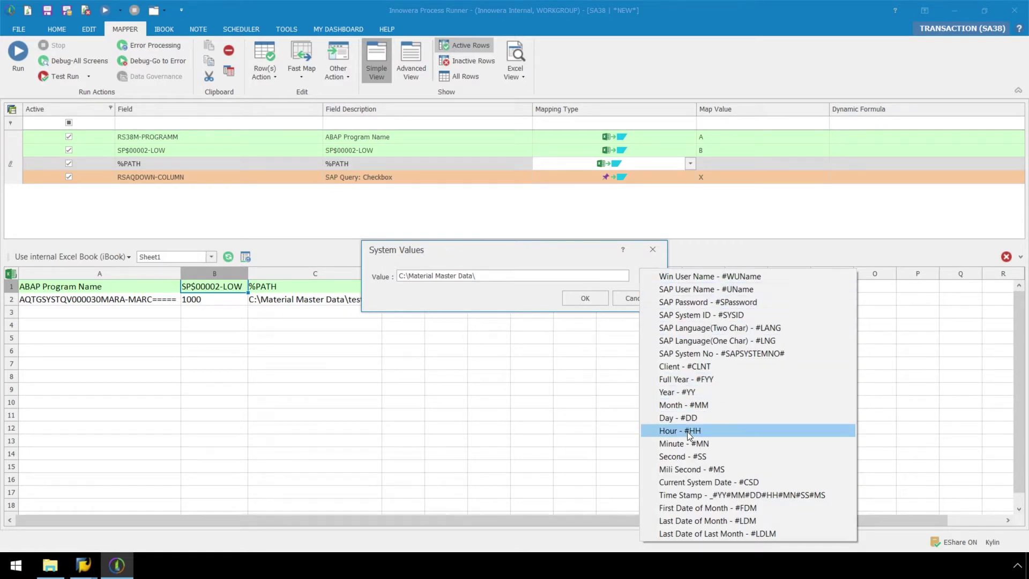
pyautogui.click(708, 492)
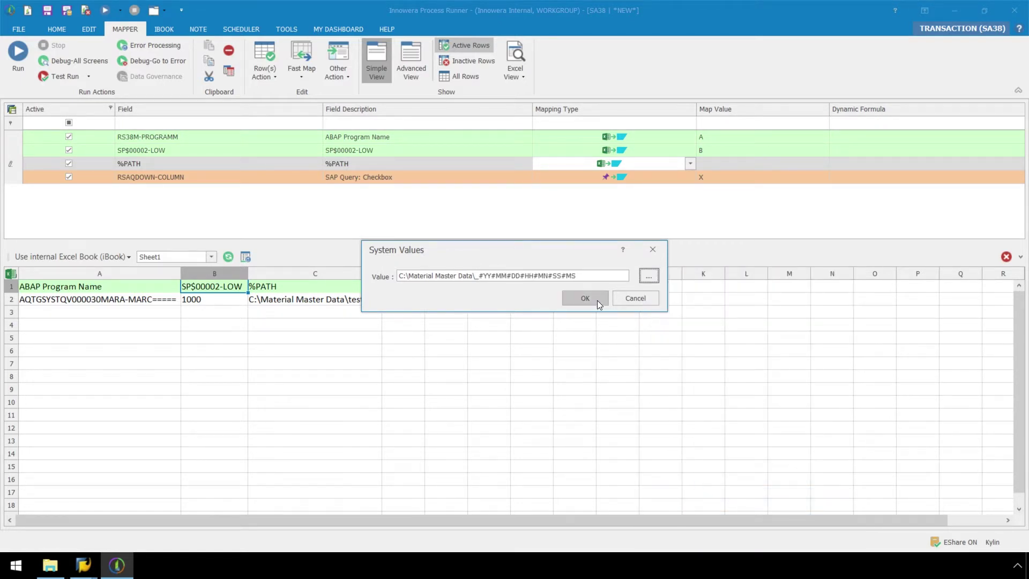
pyautogui.click(596, 277)
pyautogui.write('.xls')
# Apply the timestamped output path to %PATH, check the Excel run settings, and show the iBook sheet.
pyautogui.click(586, 298)
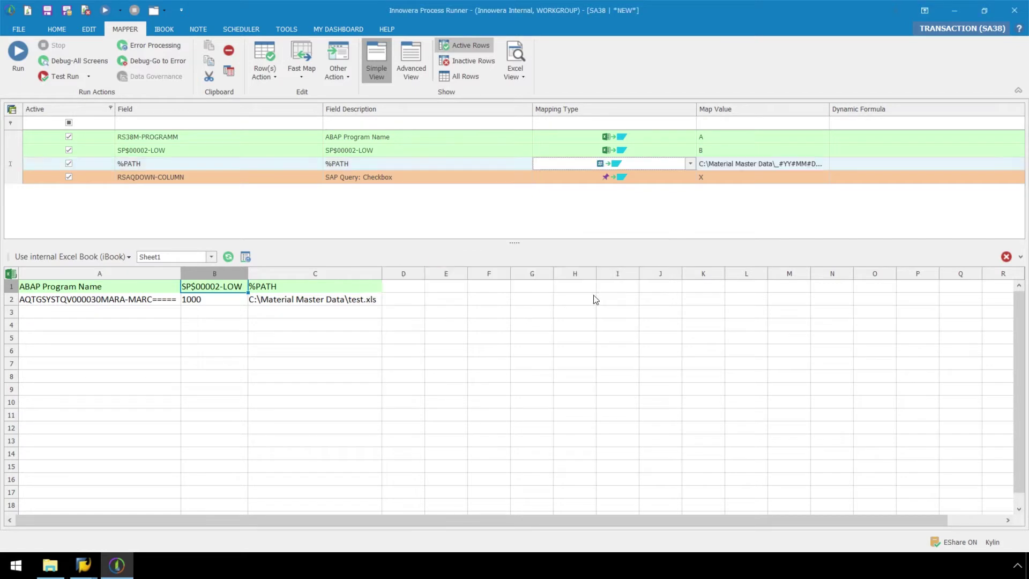
pyautogui.click(56, 29)
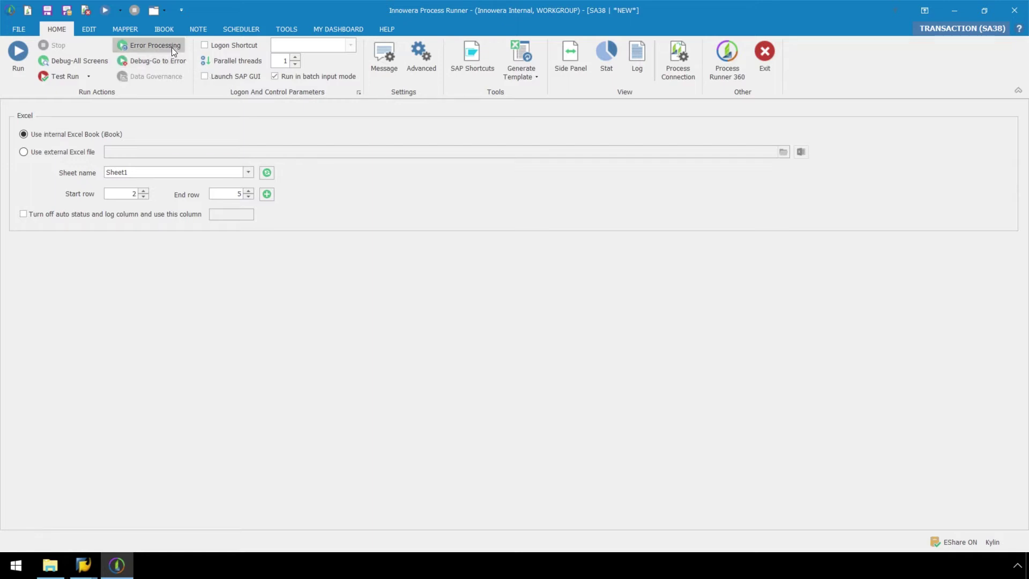
pyautogui.click(167, 33)
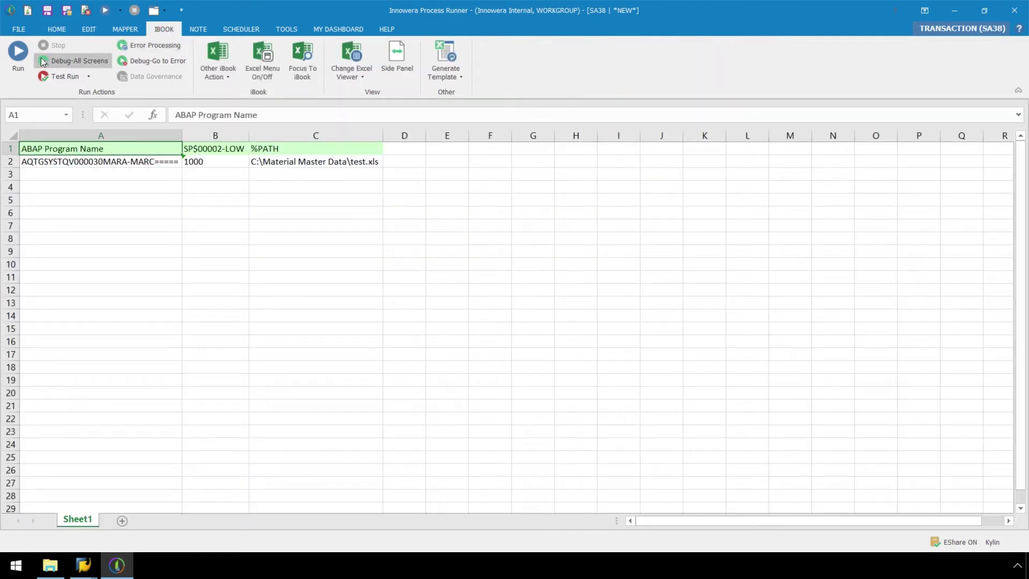
# Save the SA38 process locally as SA38_20072017050950593.itf and start running it.
pyautogui.click(22, 60)
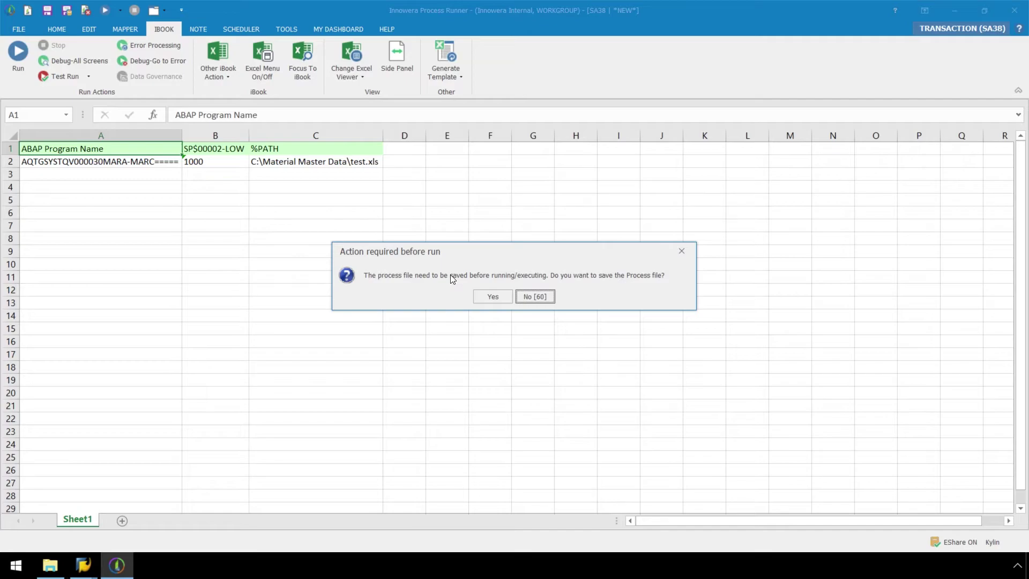
pyautogui.click(487, 301)
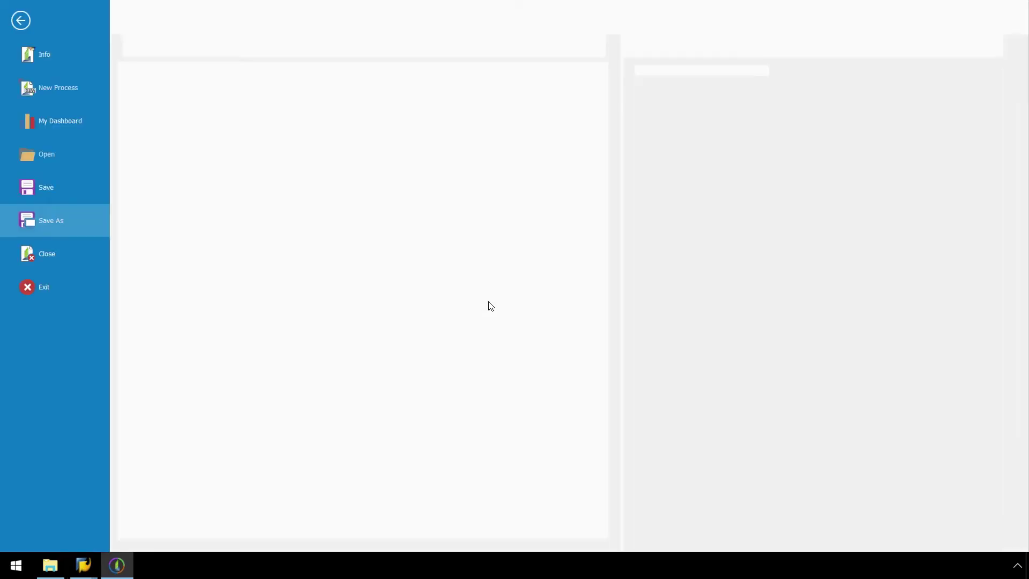
pyautogui.click(224, 82)
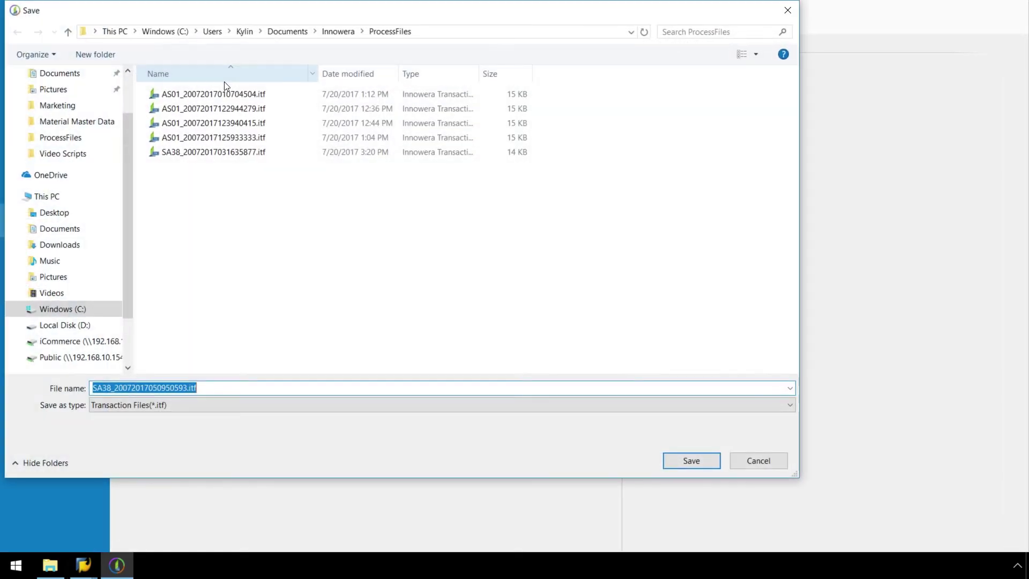
pyautogui.click(671, 462)
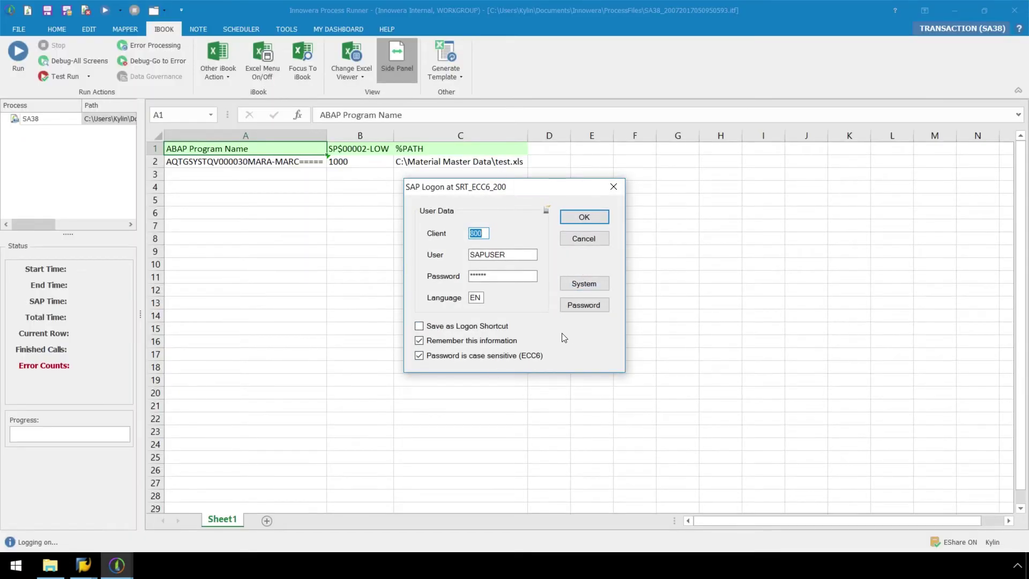
# Enable Launch SAP GUI after the failed logon, then rerun SA38 to 422,989 bytes transferred.
pyautogui.click(584, 219)
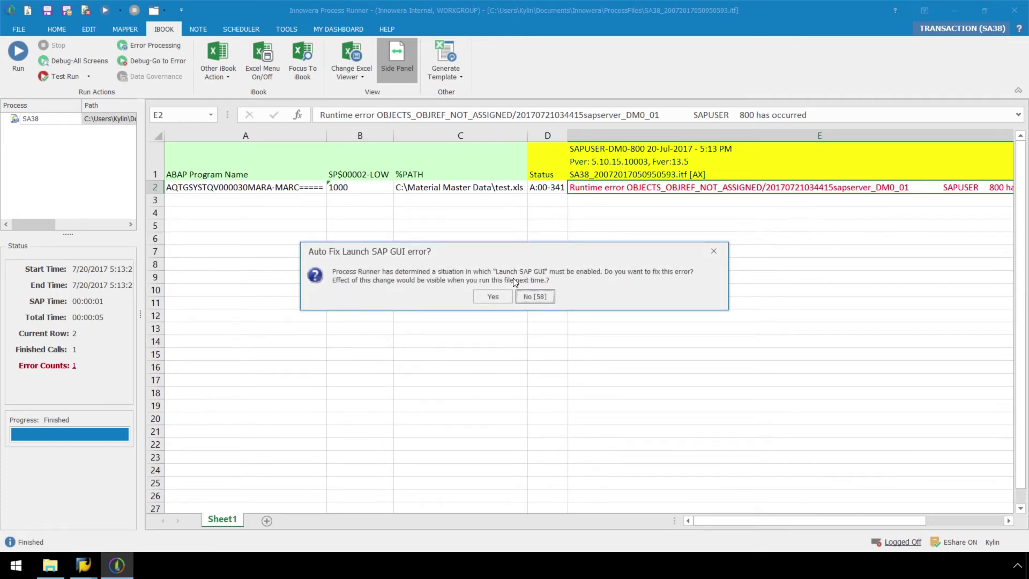
pyautogui.click(487, 295)
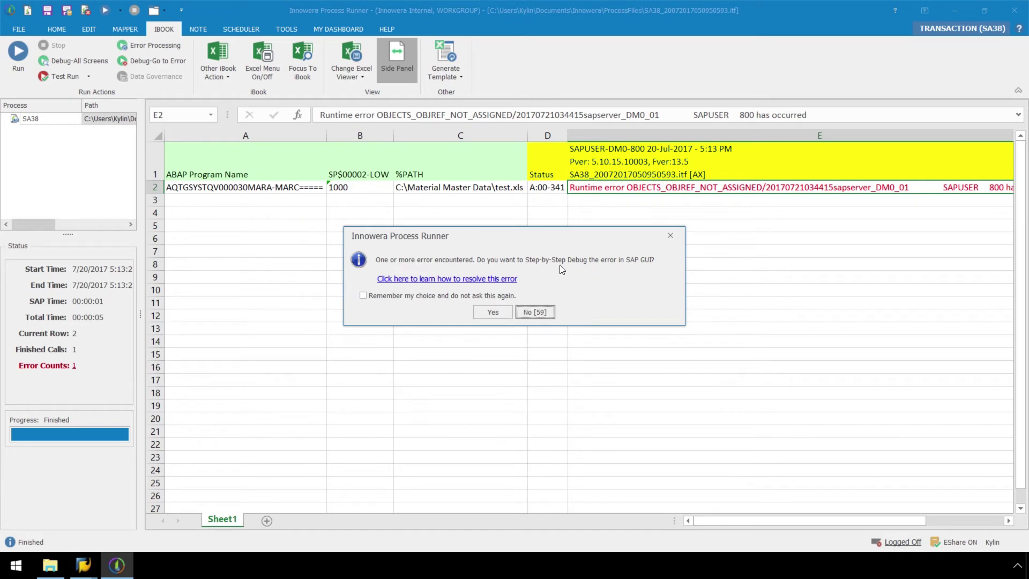
pyautogui.click(535, 312)
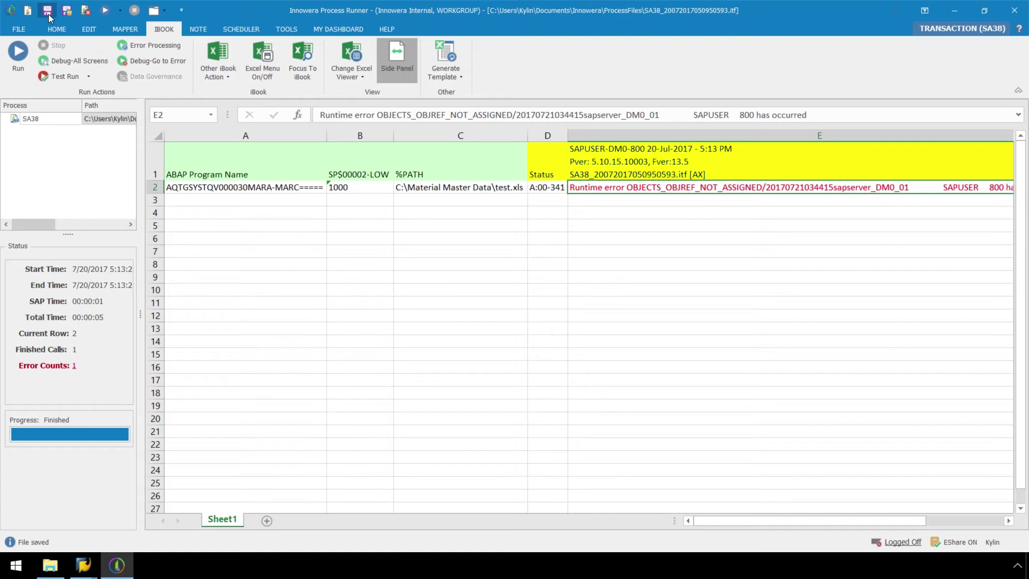
pyautogui.click(24, 49)
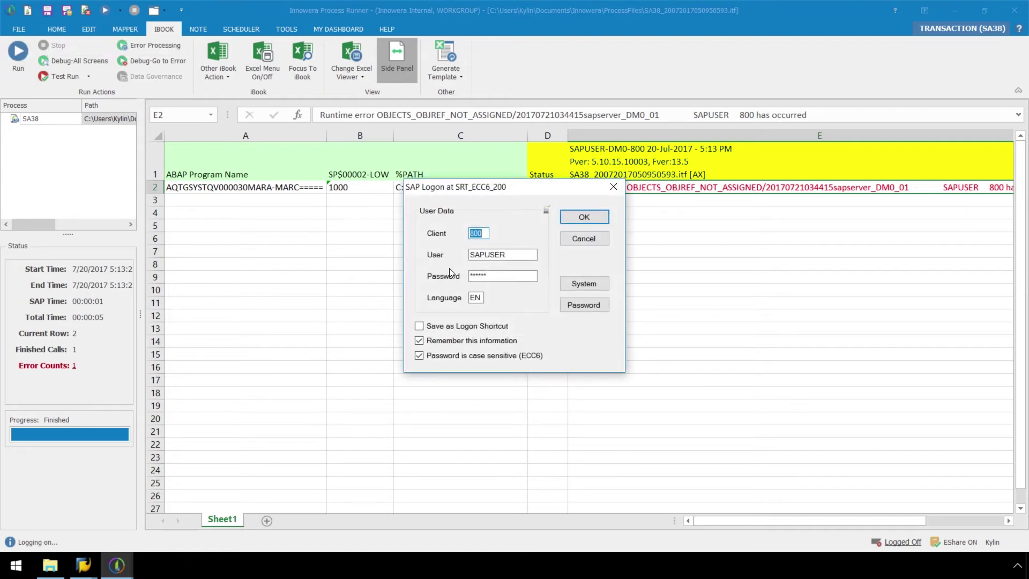
pyautogui.click(584, 217)
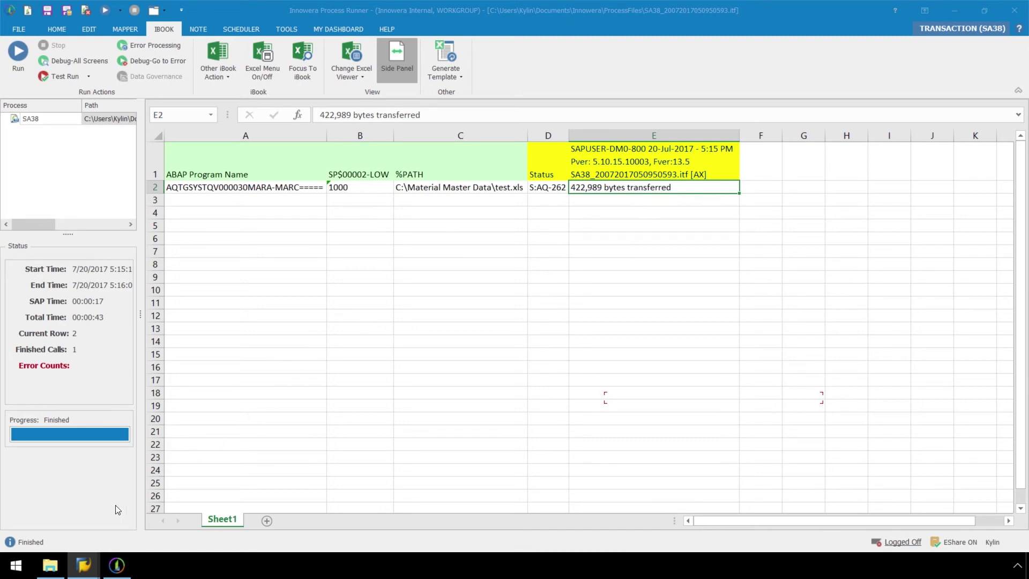
pyautogui.click(50, 565)
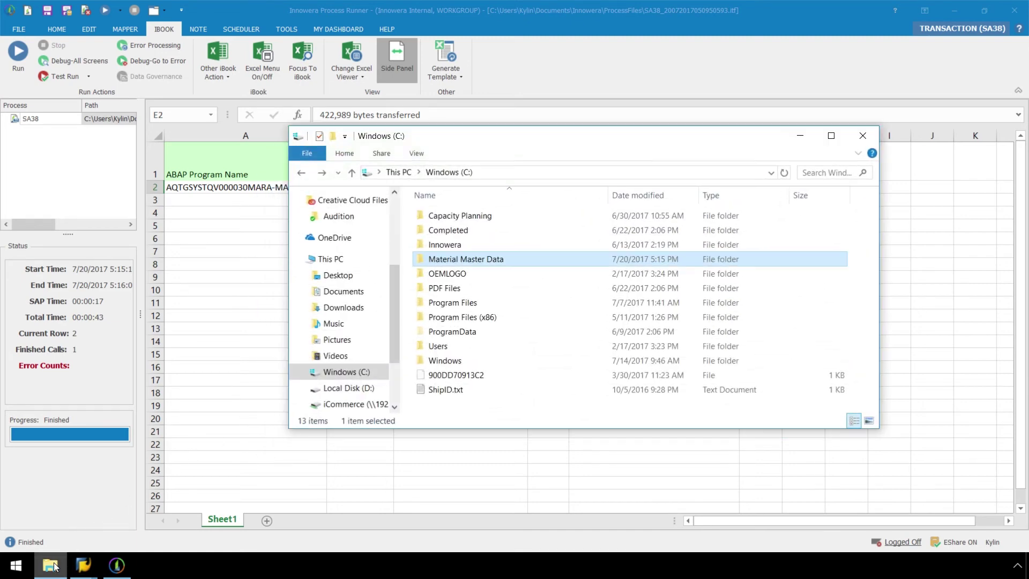
pyautogui.doubleClick(508, 262)
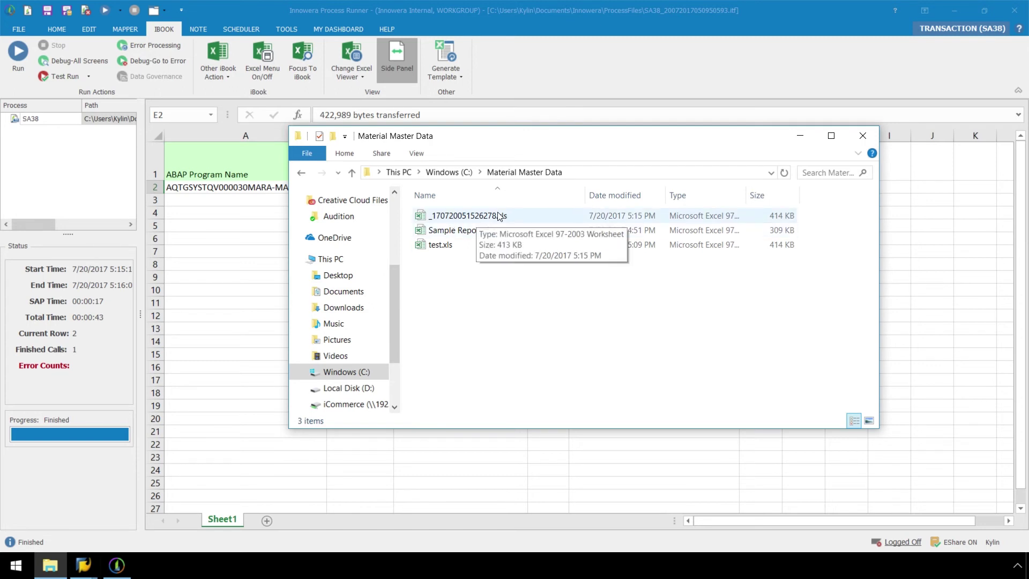
pyautogui.click(804, 137)
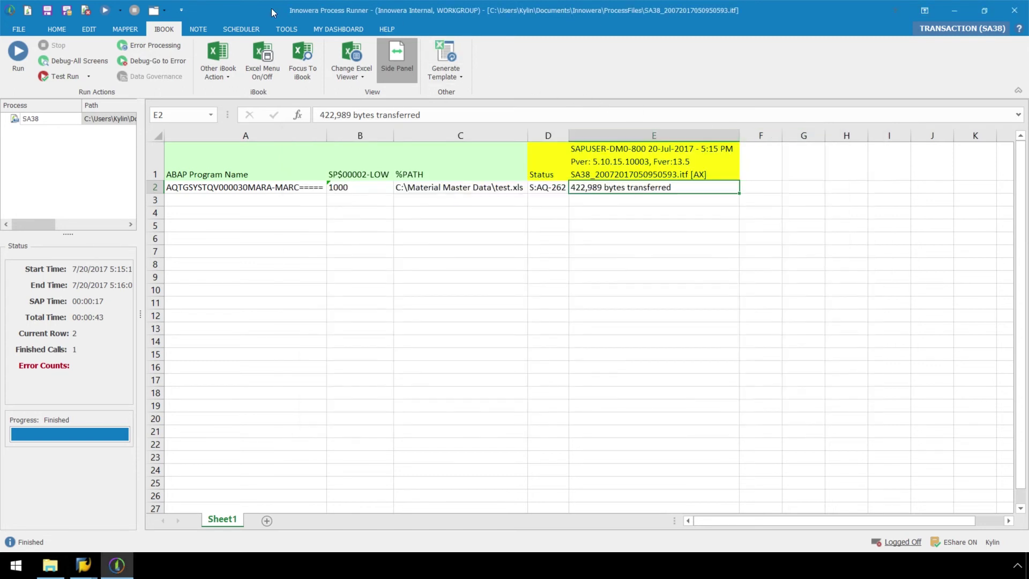
# Create a new SA38 schedule using logon shortcut Test Shortcut.ilf, repeating weekly.
pyautogui.click(256, 27)
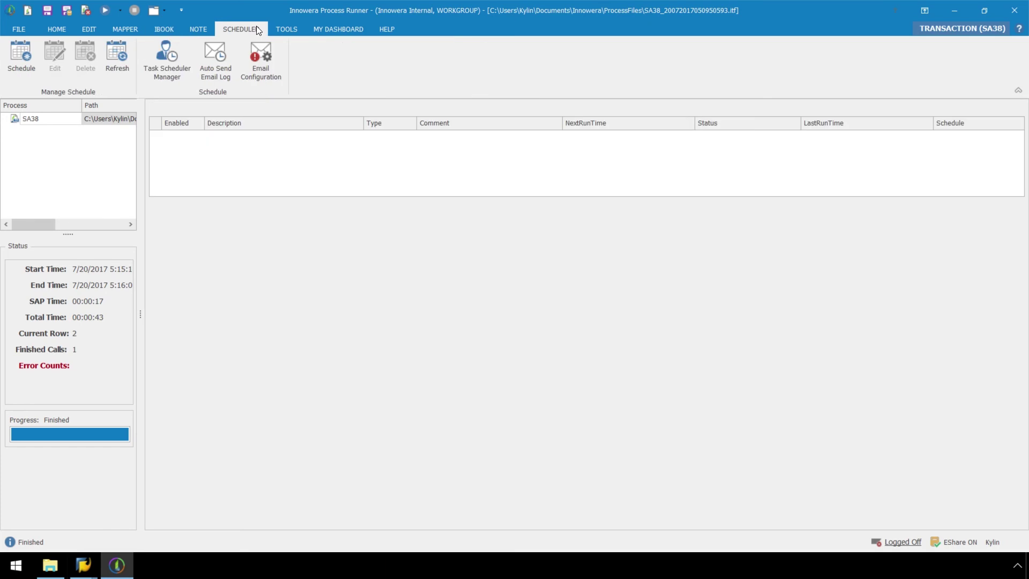
pyautogui.click(21, 55)
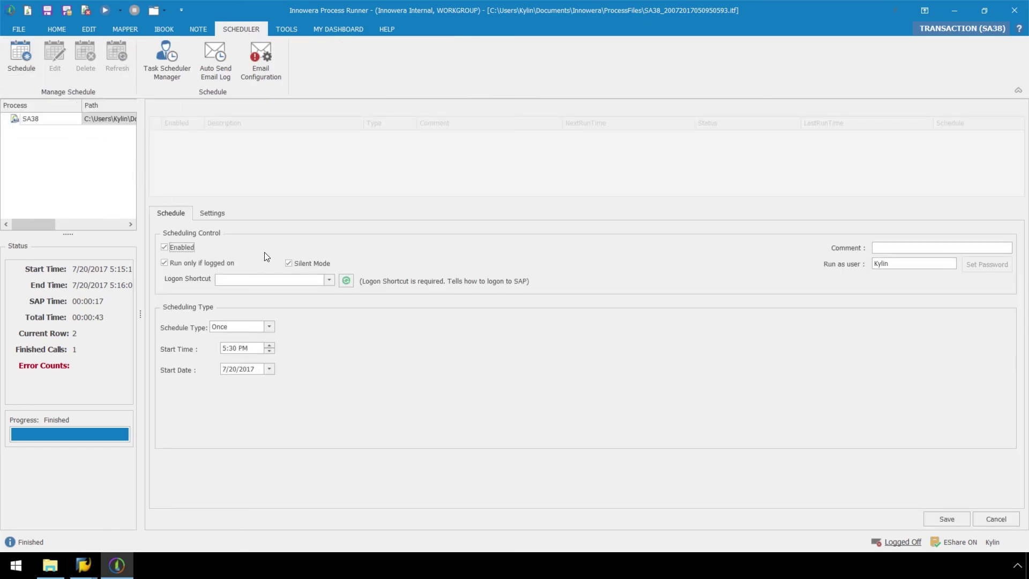
pyautogui.click(330, 280)
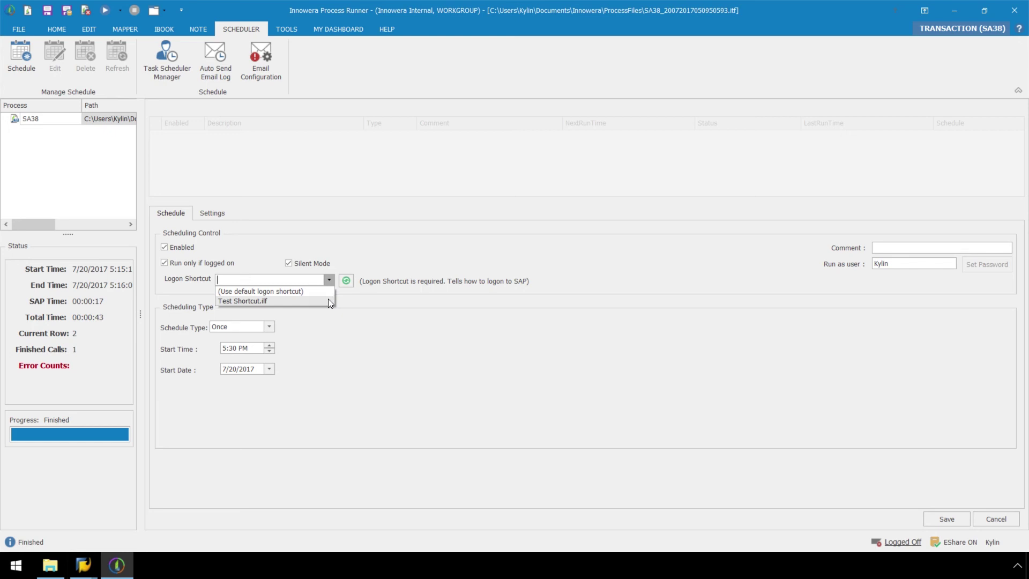
pyautogui.click(328, 298)
pyautogui.click(267, 328)
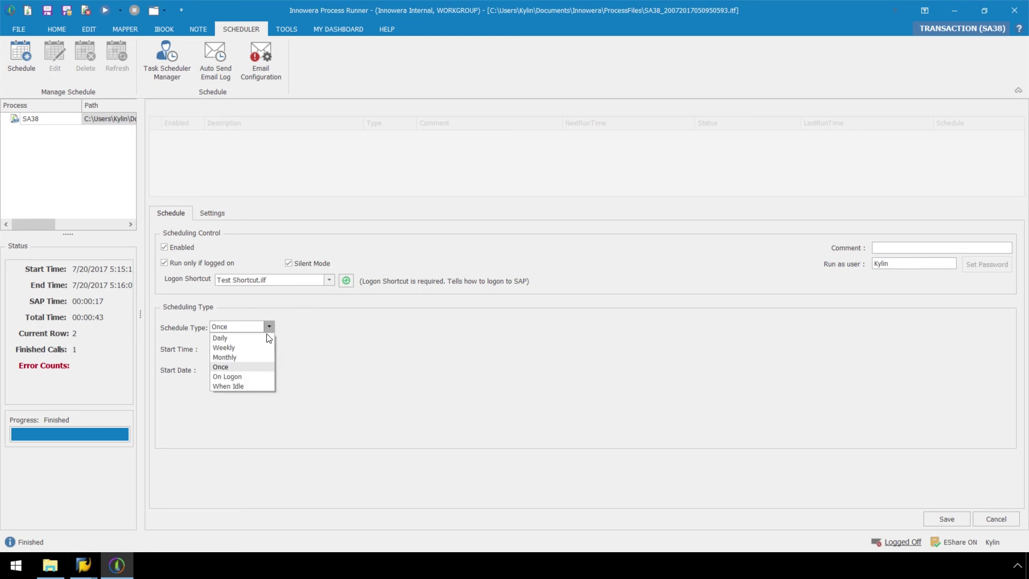
pyautogui.click(265, 346)
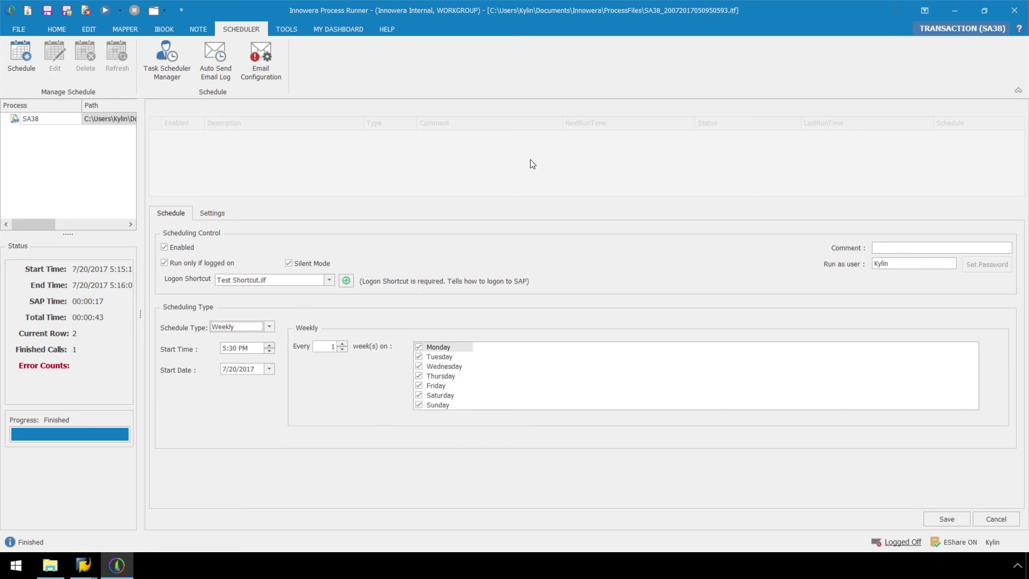